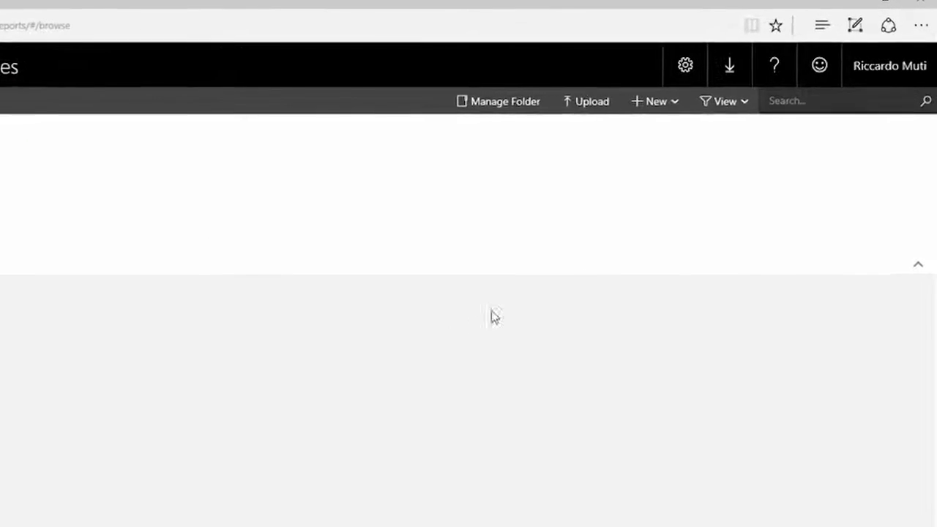
Start a new data source in the Home folder and name it AdventureWorks DW.
click(662, 102)
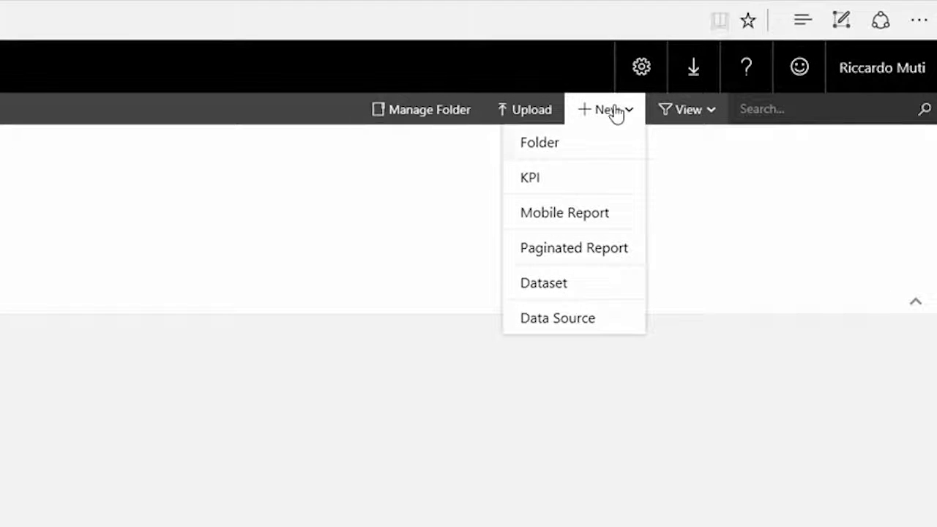
click(596, 328)
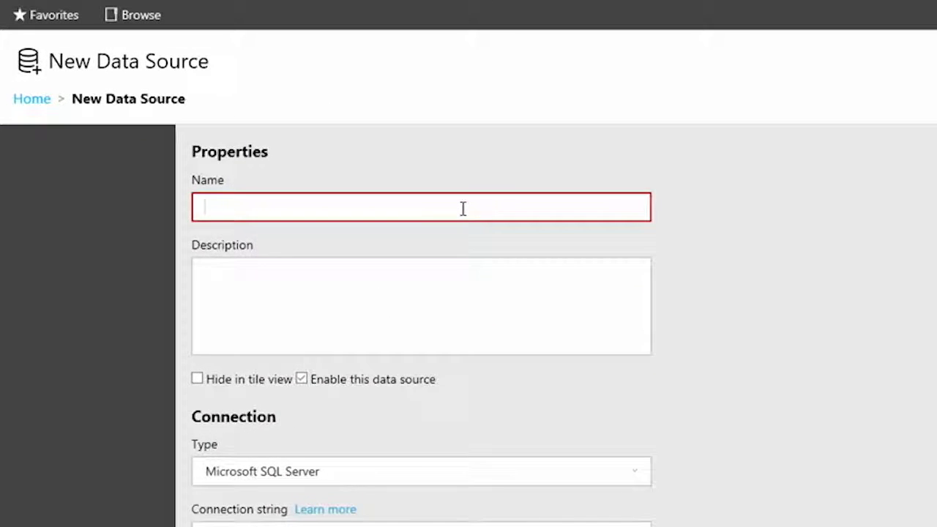
text(AdventureWorks)
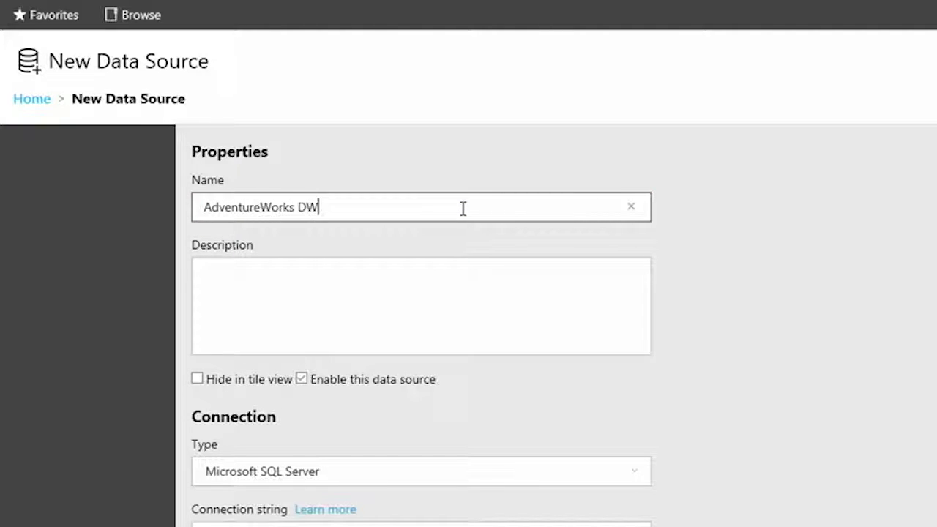
text( DW)
Describe the data source as "The AdventureWorks production data warehouse, updated nightly. Contact person:" followed by the support contact's e-mail.
click(403, 277)
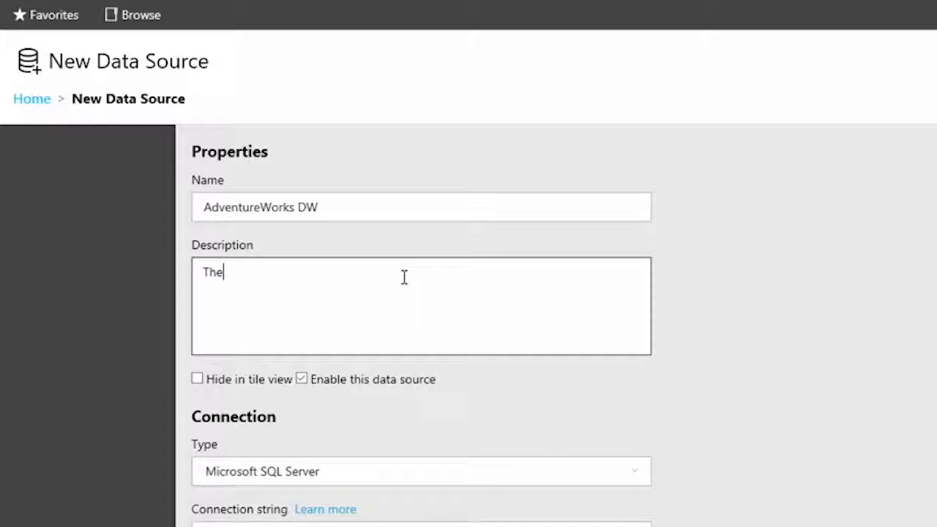
text(The AdventureWorks productio)
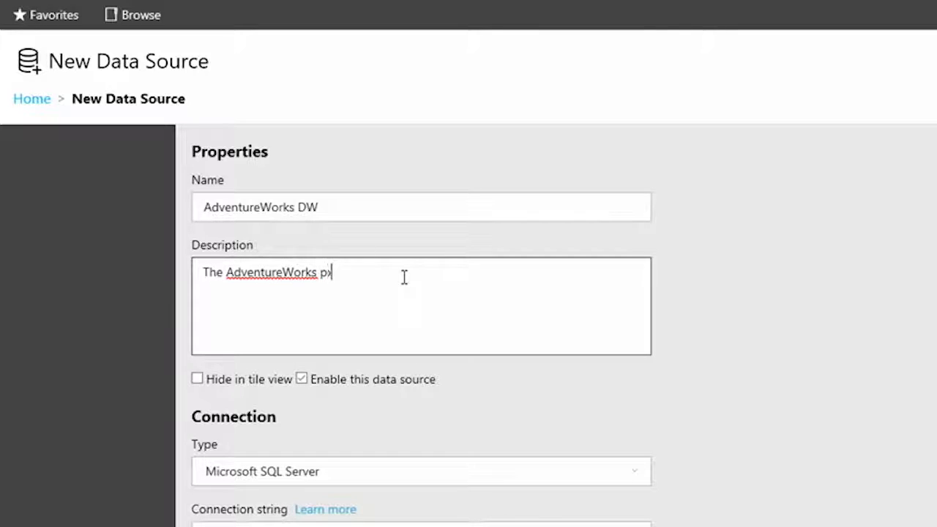
text(n data warehouse, updated nightly. Contact person:)
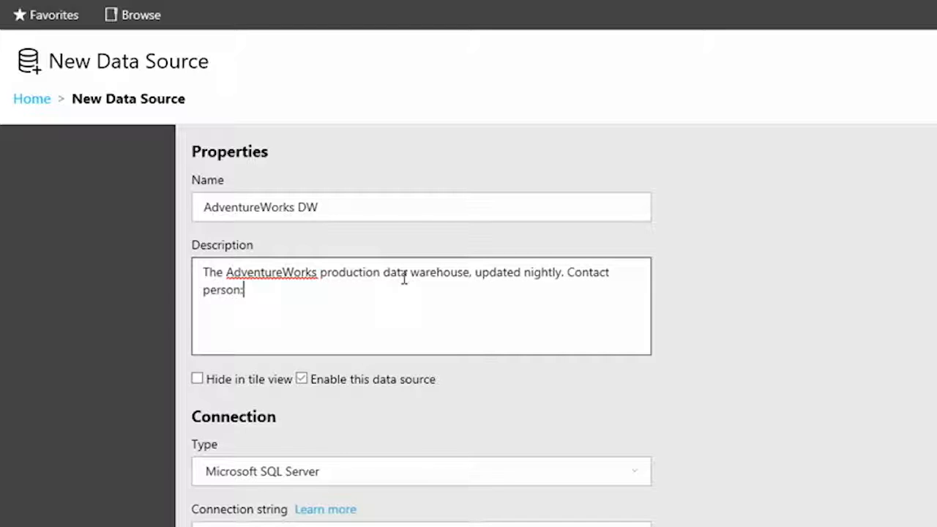
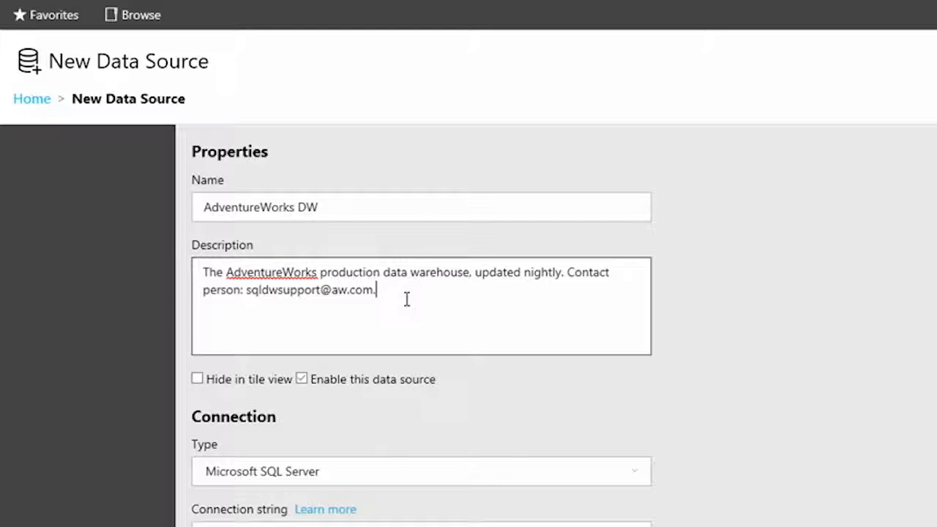
Choose Microsoft SQL Server as the data source's connection type.
scroll(439, 322, down, 1)
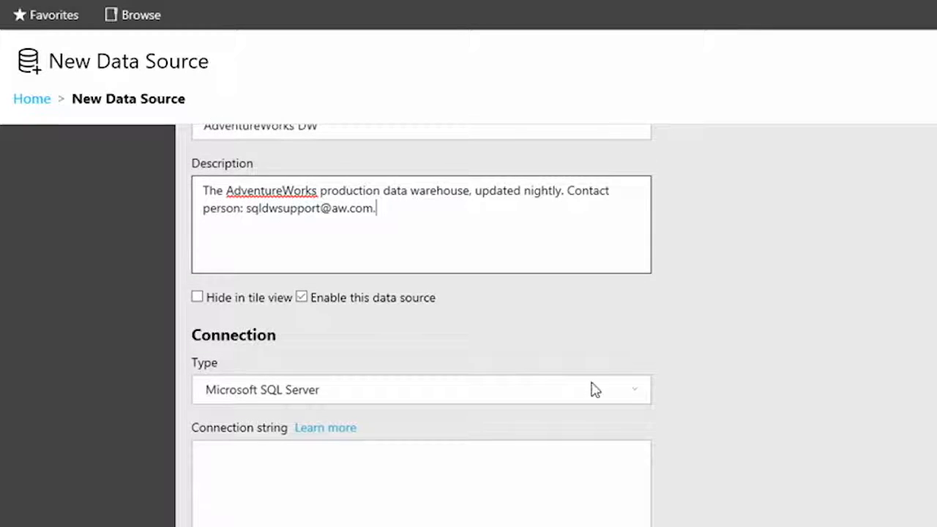
scroll(630, 358, down, 1)
click(639, 311)
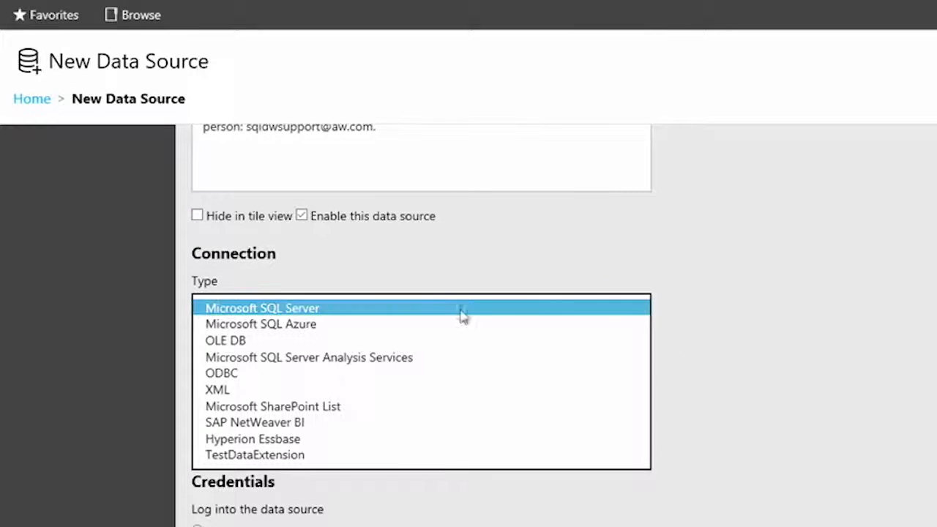
click(329, 310)
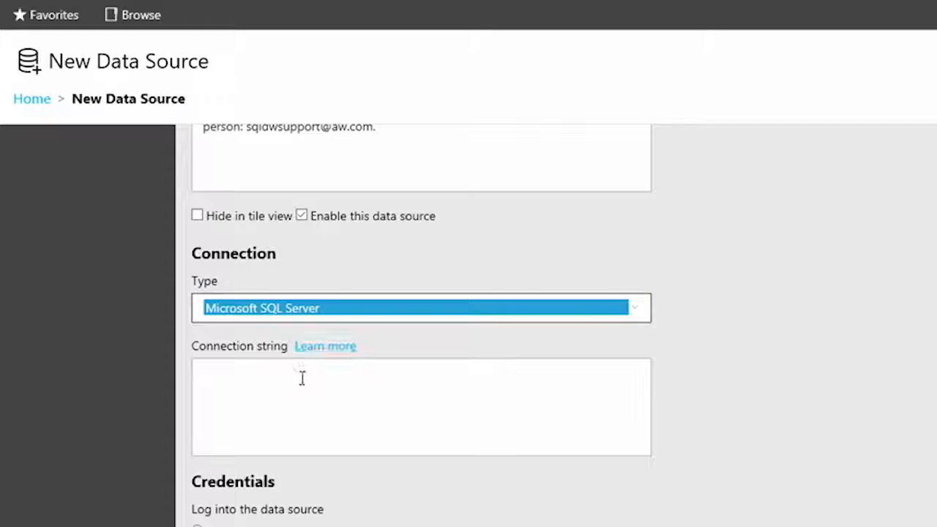
Look up the common connection string examples in the online documentation and copy the first one for a SQL Server database on the local server.
click(302, 379)
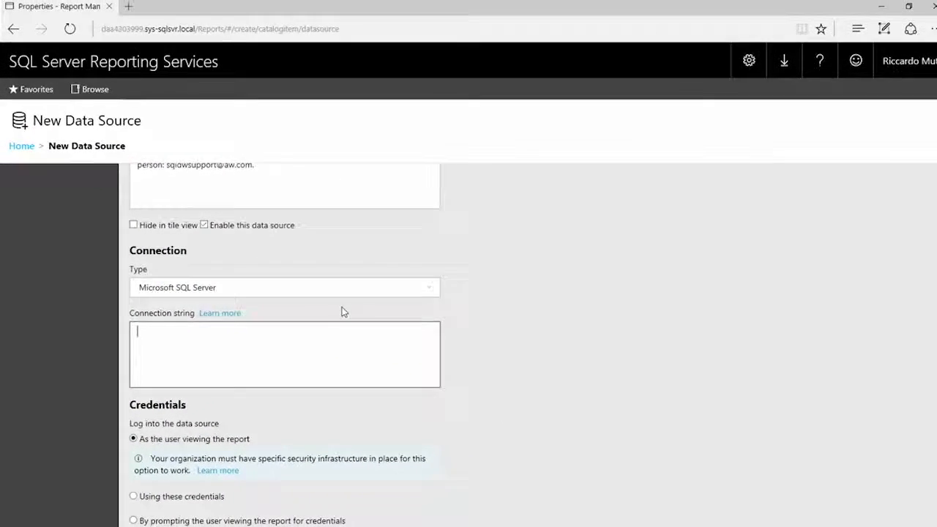
click(214, 314)
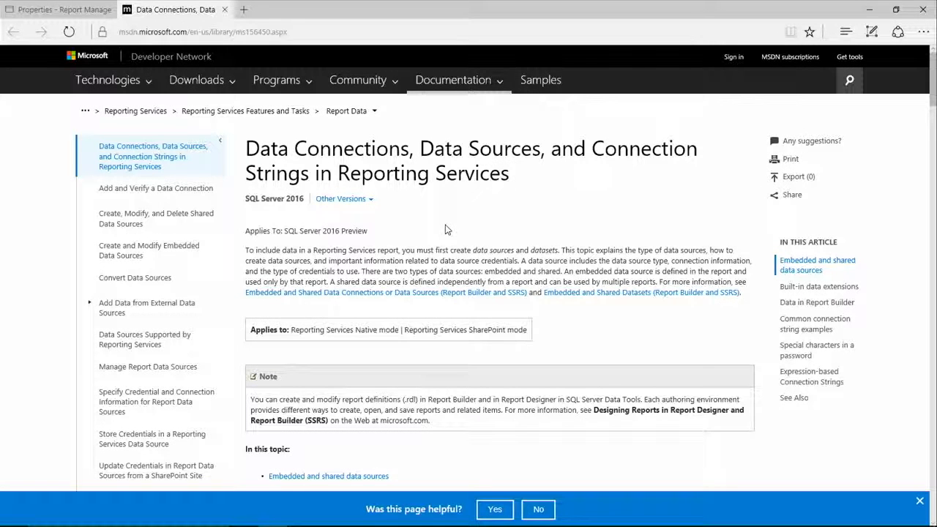
scroll(444, 229, down, 3)
click(344, 373)
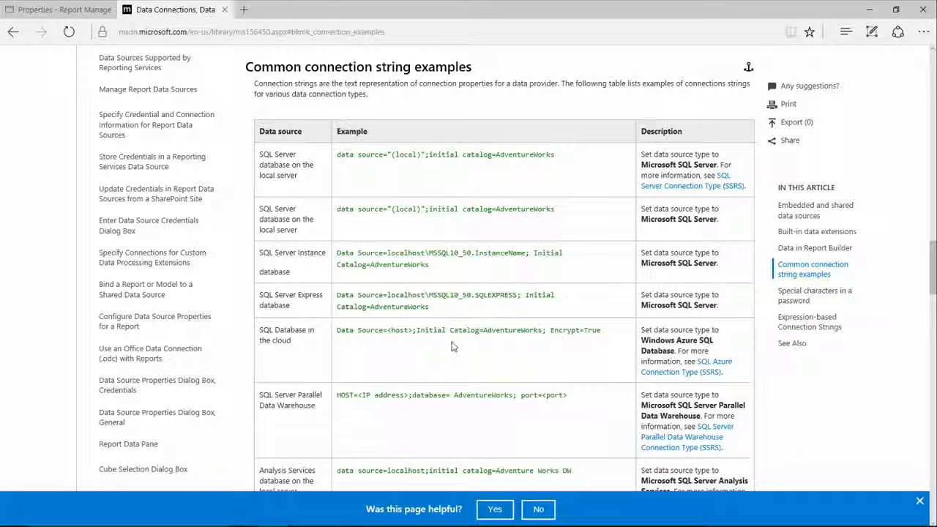
drag(337, 156, 543, 144)
key(ctrl+c)
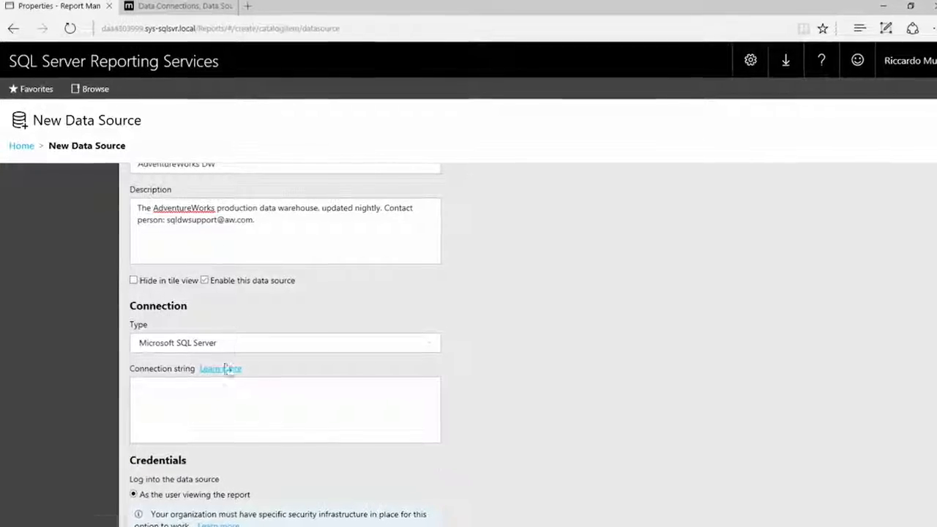
Paste data source="(local)";initial catalog=AdventureWorks as the connection string and check its server and database parts.
click(215, 393)
key(ctrl+v)
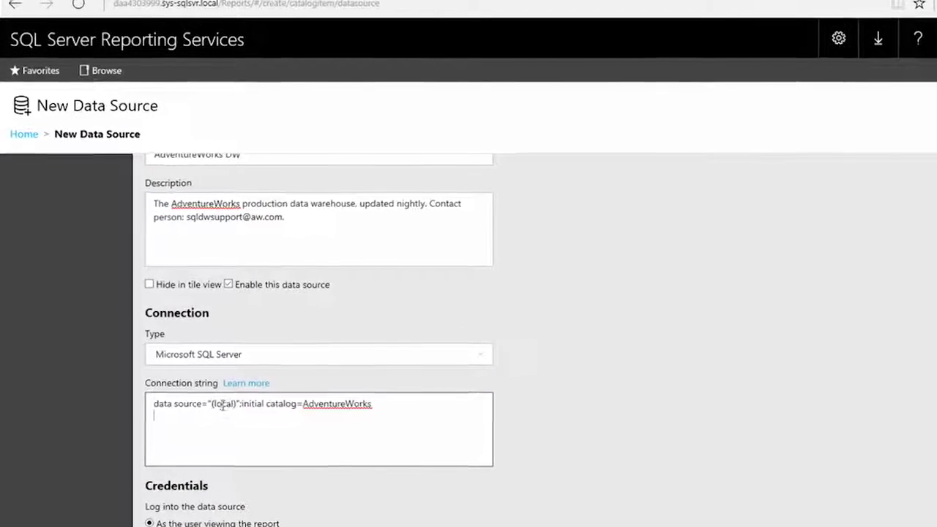
double_click(232, 411)
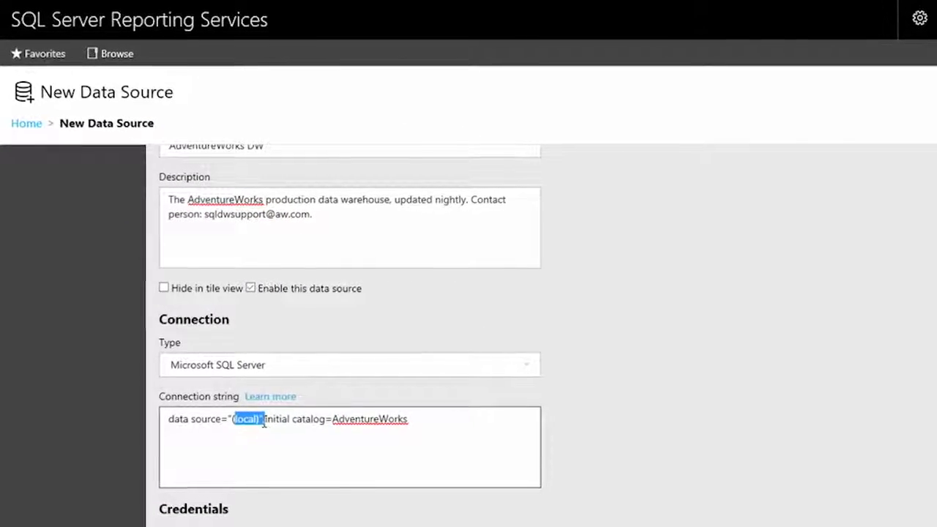
drag(319, 411, 448, 428)
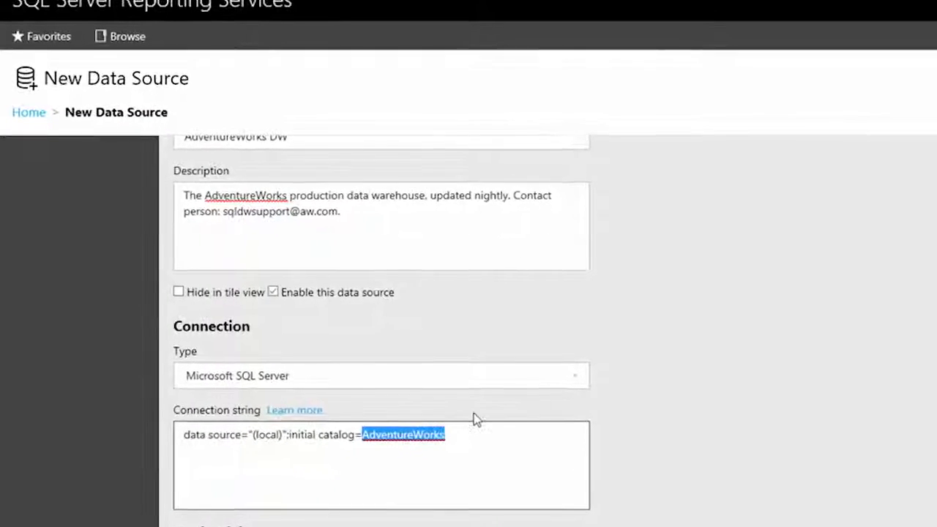
Set the data source to log in using stored credentials of the type Windows user name and password.
scroll(499, 451, down, 3)
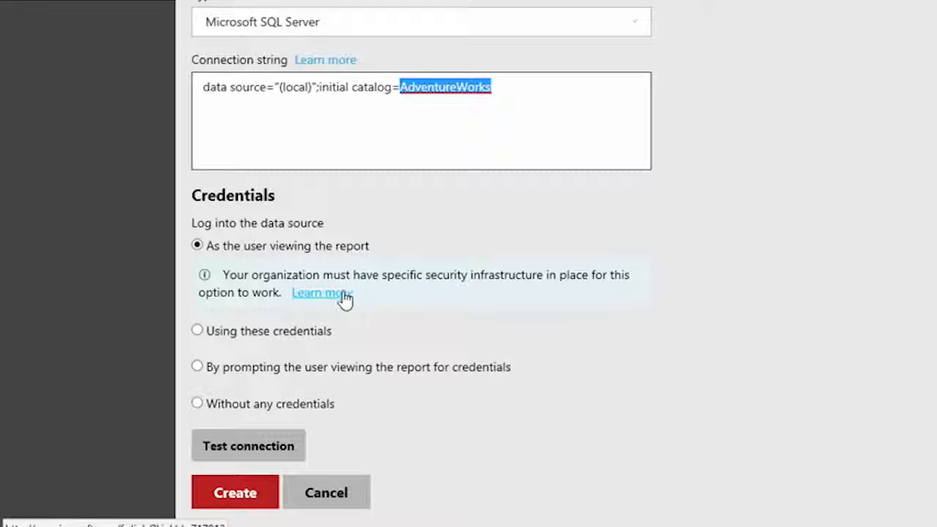
click(302, 335)
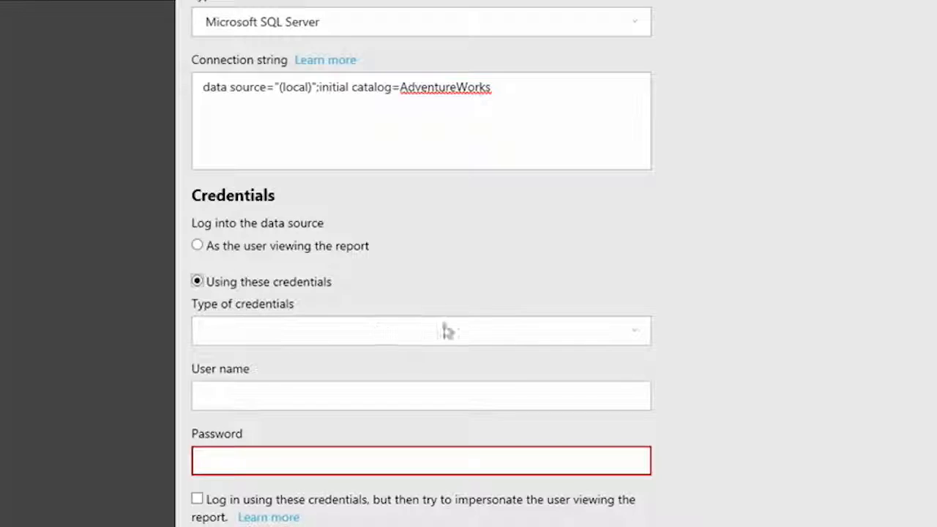
click(639, 338)
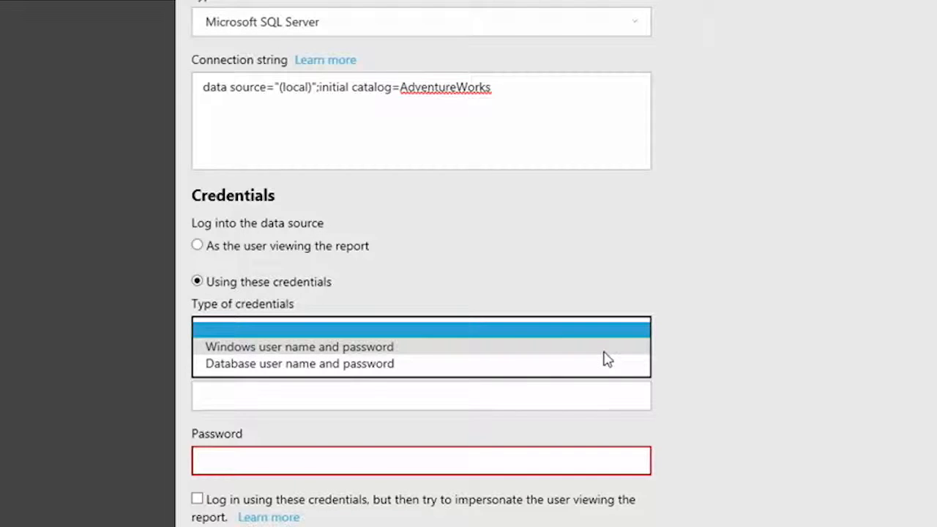
click(604, 351)
Enter the Windows account's user name and password for the stored credentials and create the data source.
click(556, 402)
scroll(703, 377, down, 2)
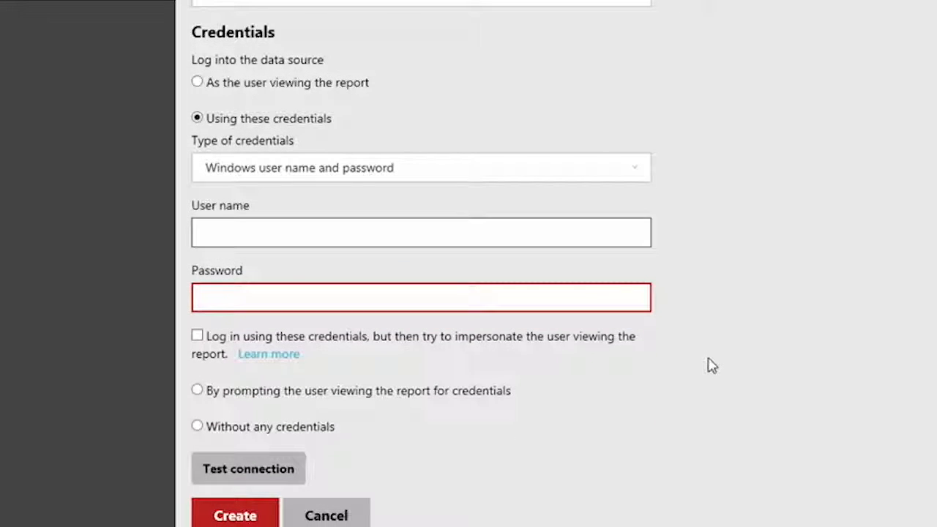
text(redmond\riccardo)
key(Tab)
text(************)
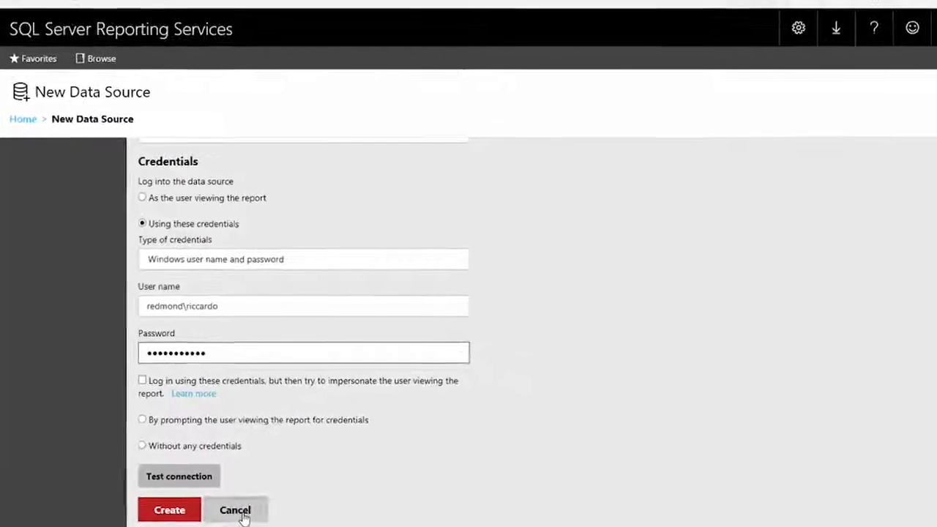
click(238, 511)
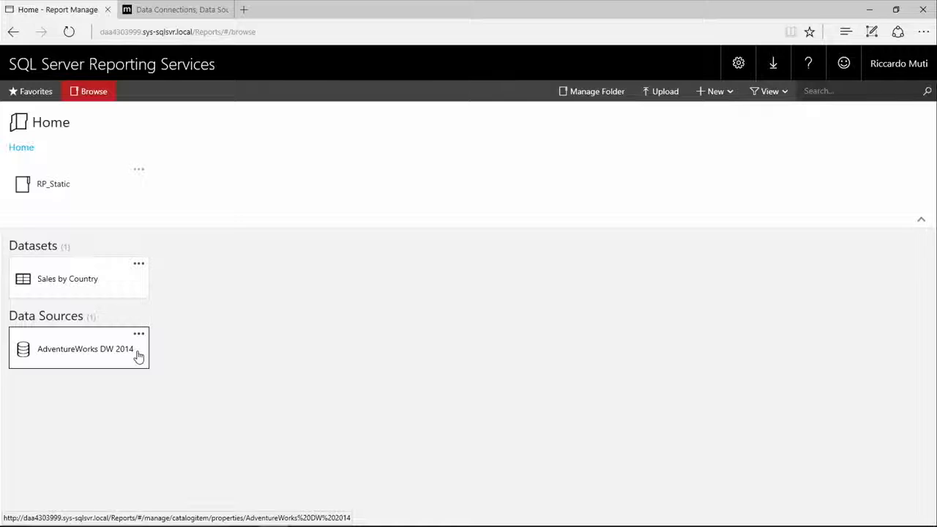
Switch to Report Builder and start a new shared dataset.
key(alt+Tab)
key(Tab)
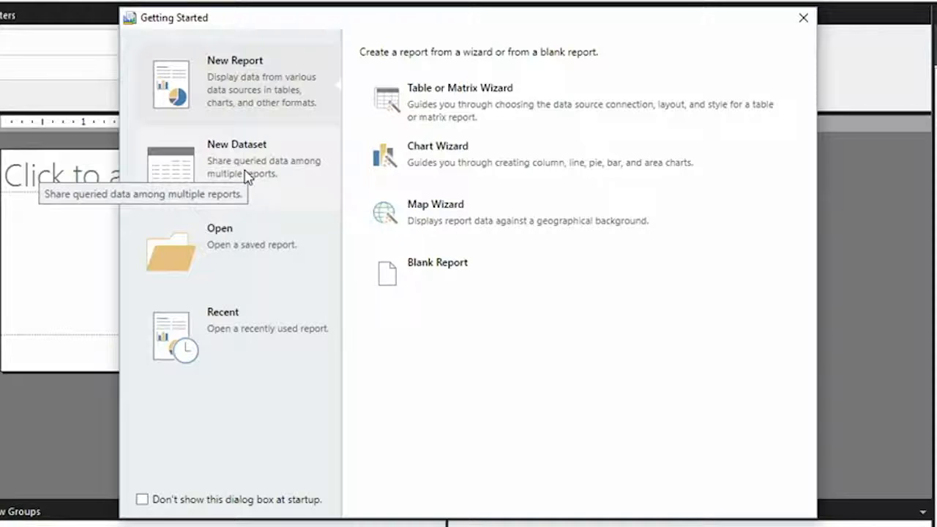
click(246, 176)
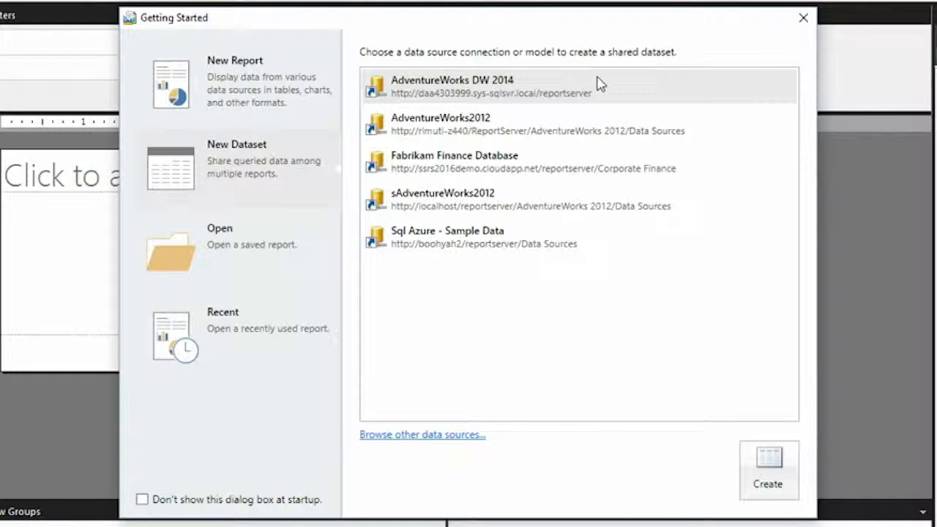
Browse the daa4303999.sys-sqlsvr.local report server and select AdventureWorks DW 2014 as the dataset's data source.
click(423, 434)
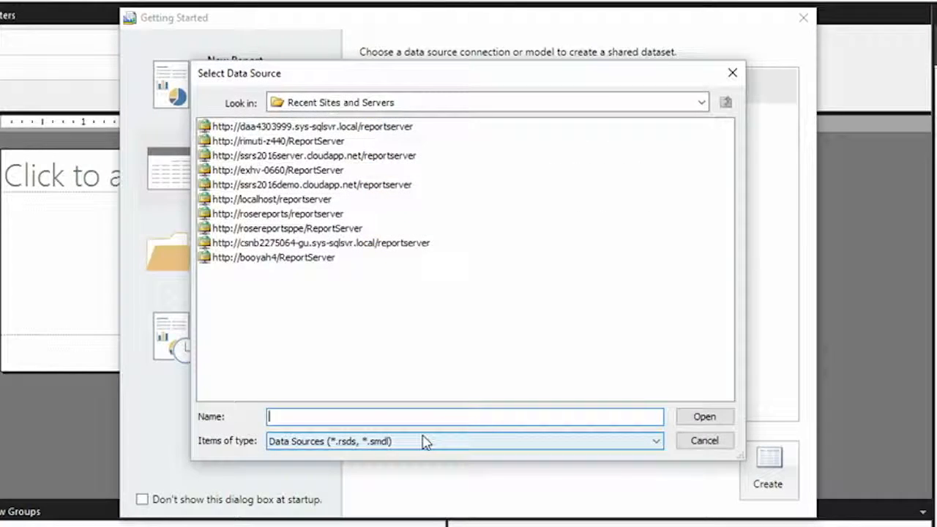
double_click(333, 128)
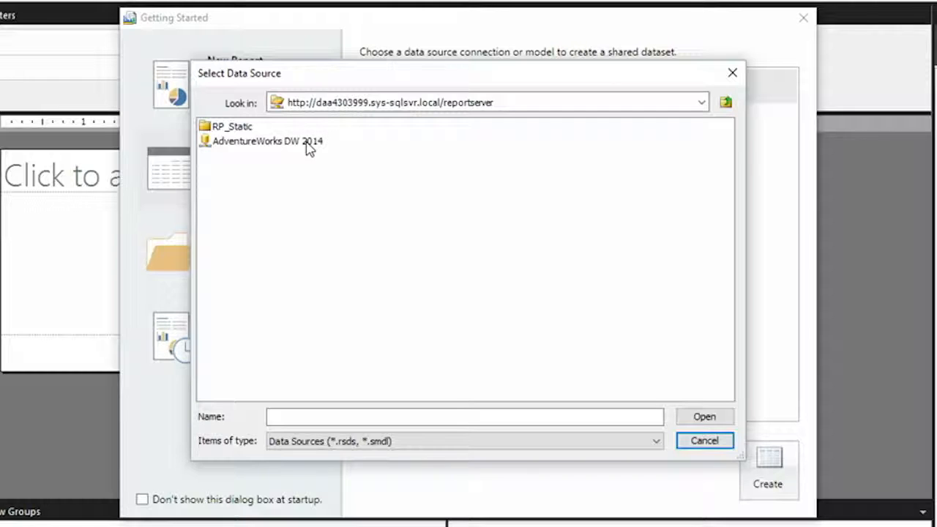
click(291, 145)
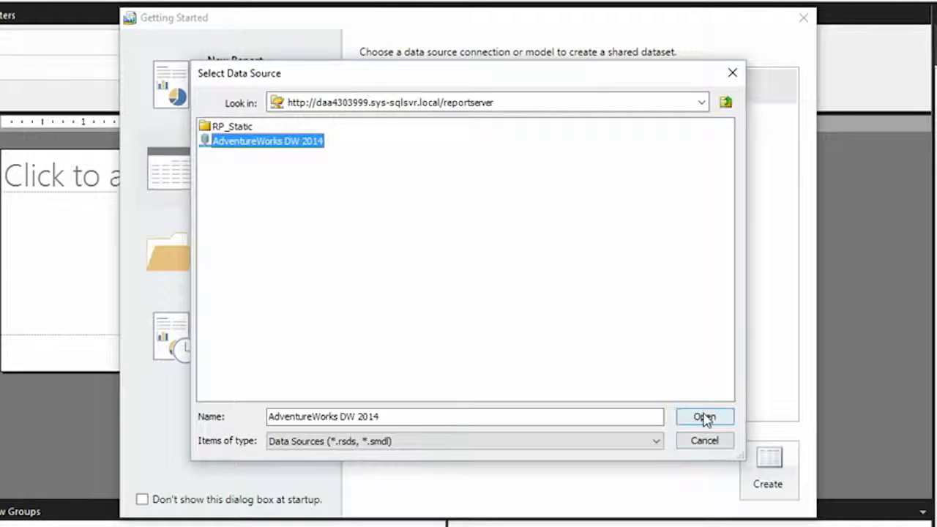
click(704, 417)
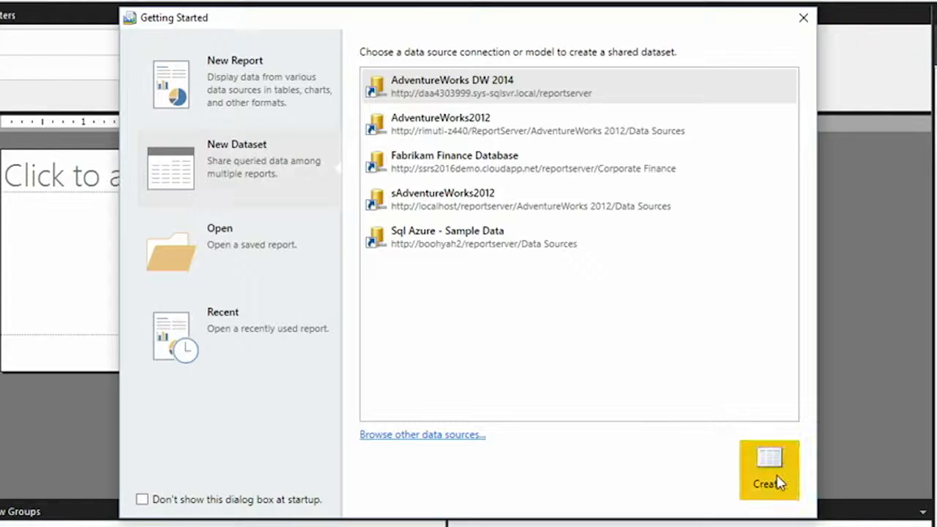
Create the dataset from the chosen data source, connecting as the current Windows user.
click(779, 483)
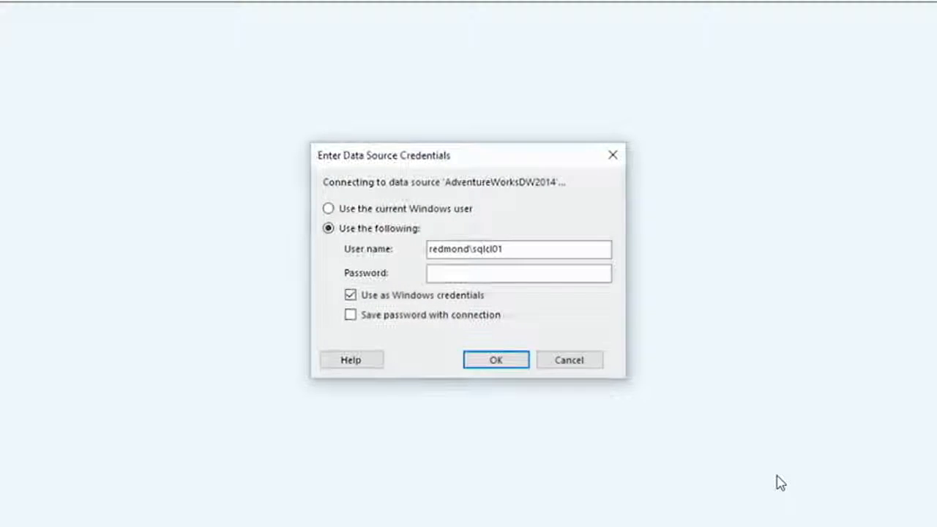
click(373, 210)
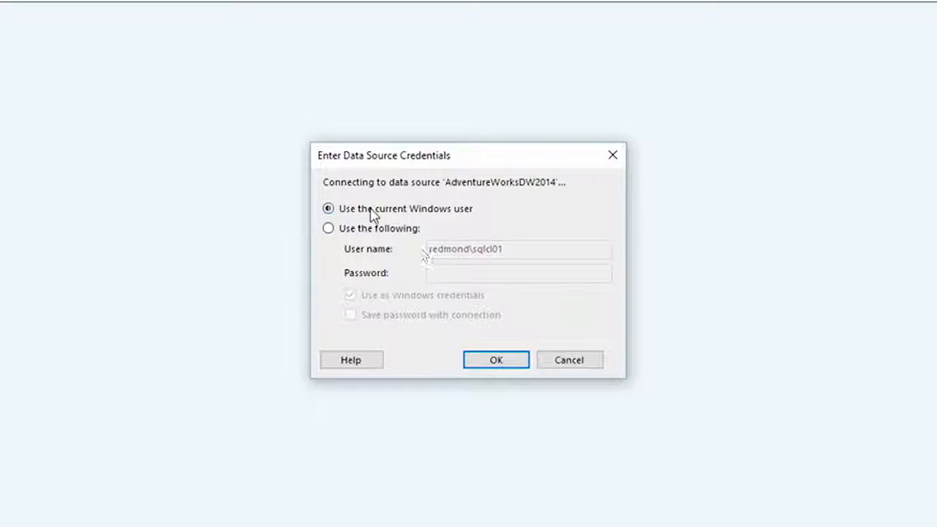
click(522, 377)
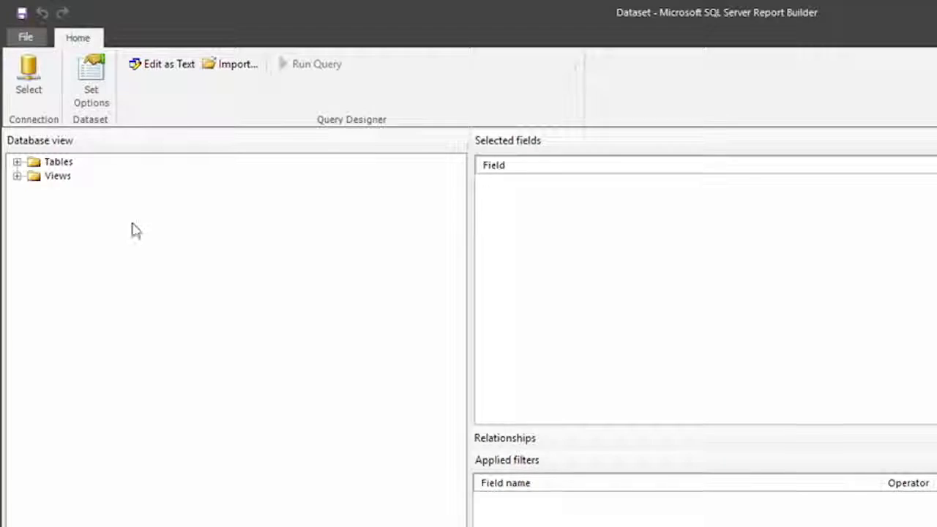
Add SalesTerritoryCountry from the DimSalesTerritory table and SalesAmount from the FactResellerSales table to the dataset's fields.
click(17, 162)
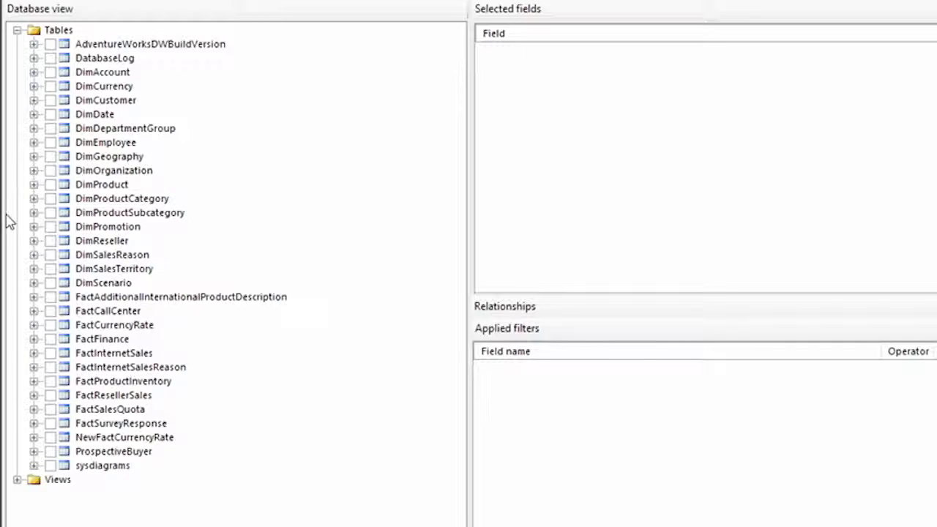
click(35, 270)
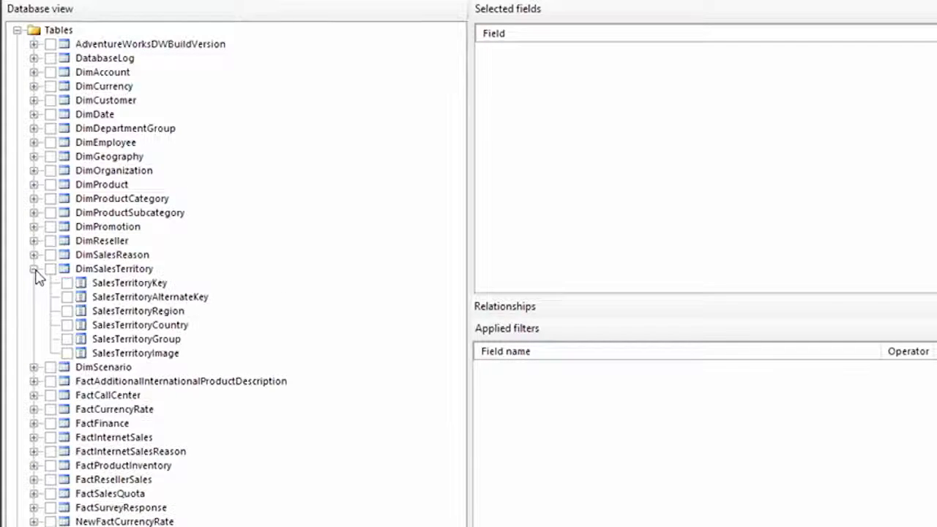
click(66, 325)
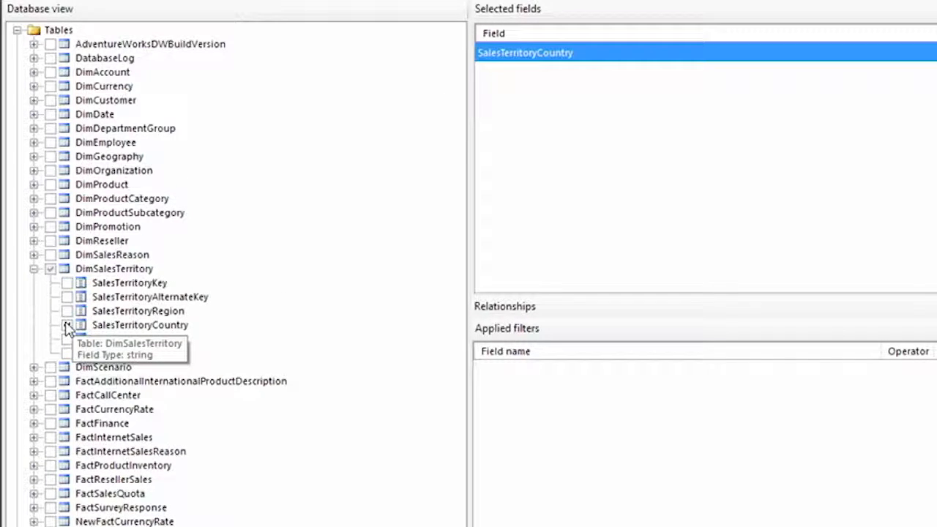
click(33, 479)
scroll(39, 444, down, 1)
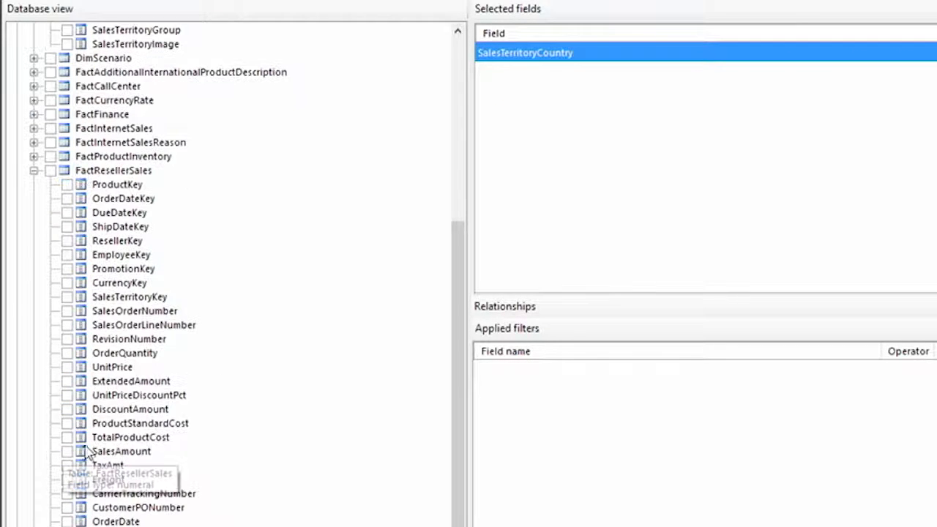
click(68, 453)
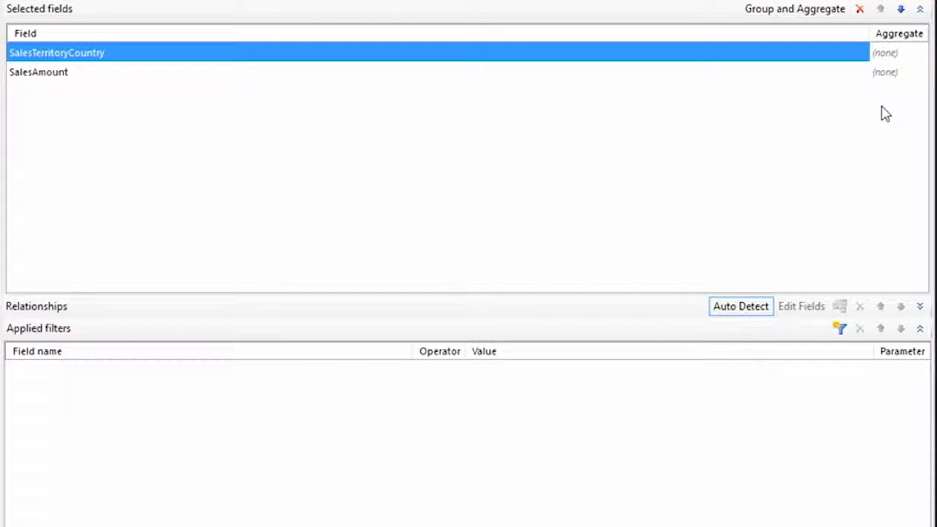
Group the query by SalesTerritoryCountry and aggregate SalesAmount with Sum.
click(917, 52)
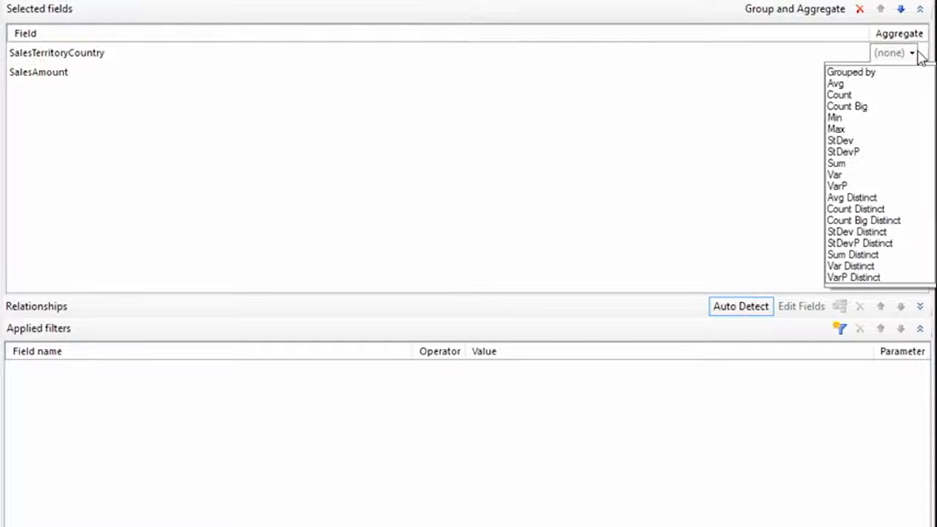
click(878, 73)
click(915, 73)
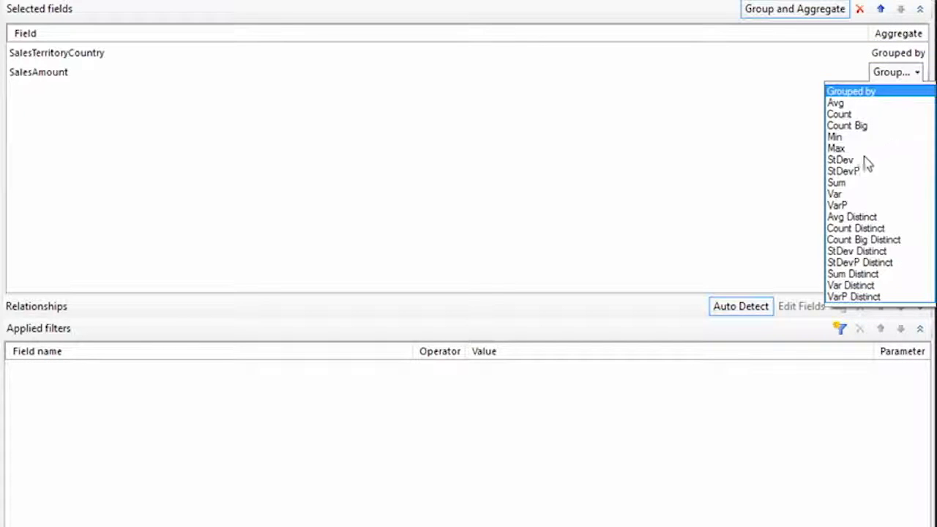
click(846, 183)
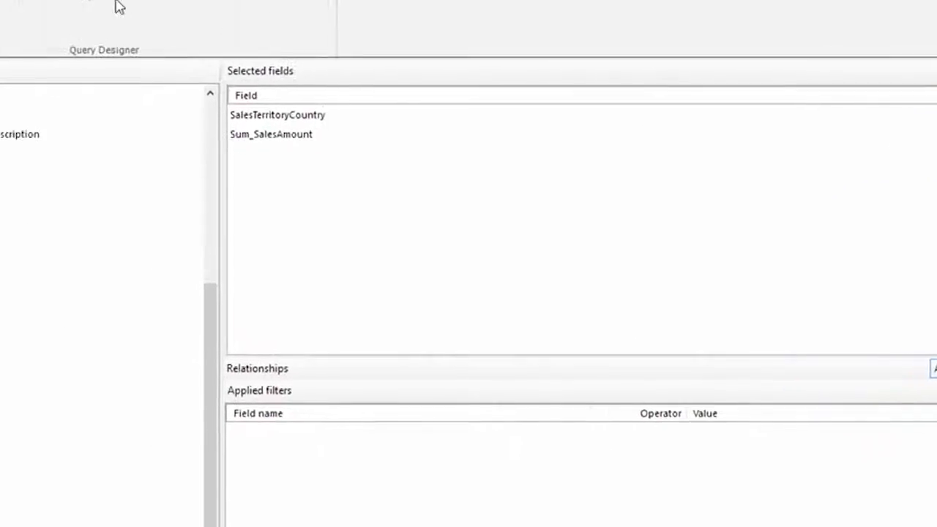
Run the query to preview its results and view the query as SQL text.
click(321, 66)
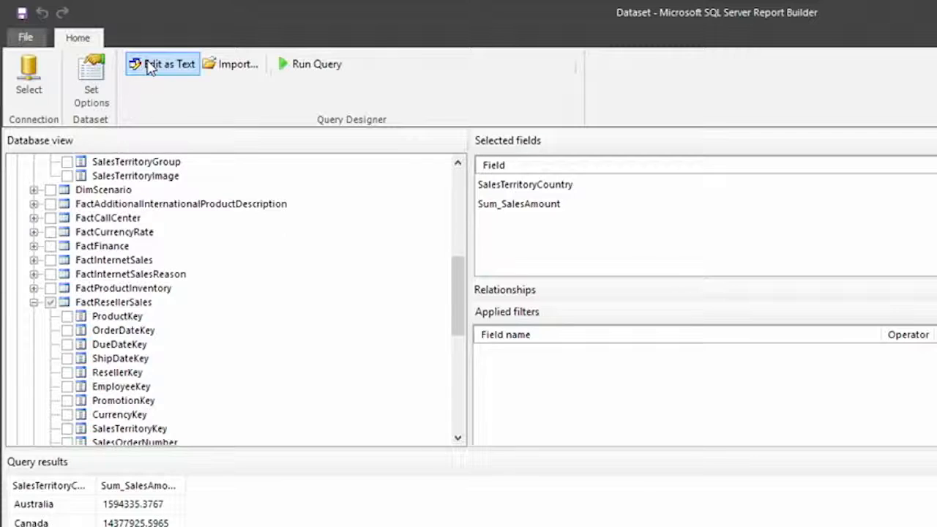
click(148, 65)
drag(356, 258, 343, 396)
click(393, 282)
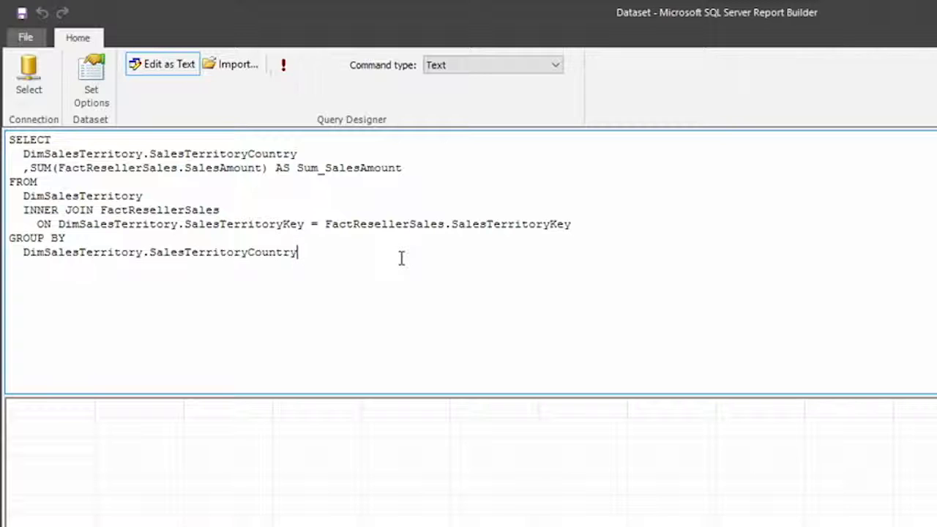
click(7, 8)
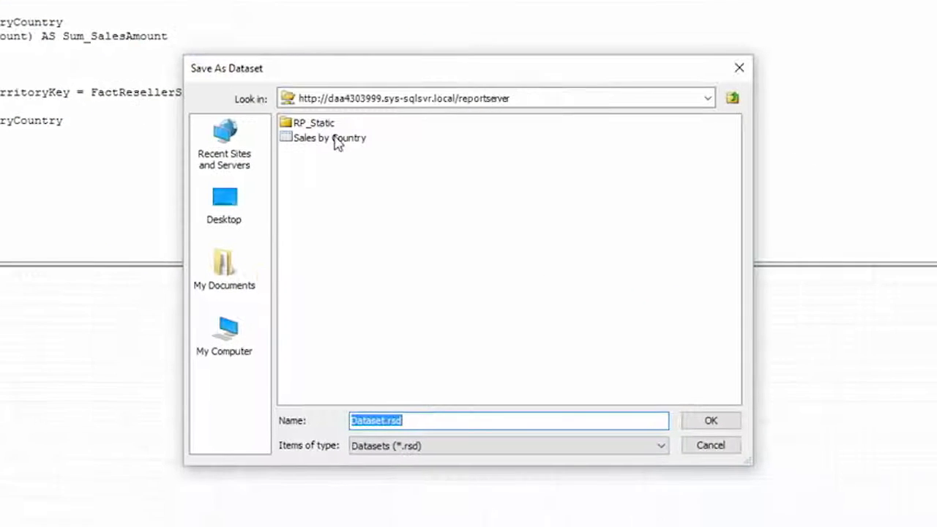
click(360, 141)
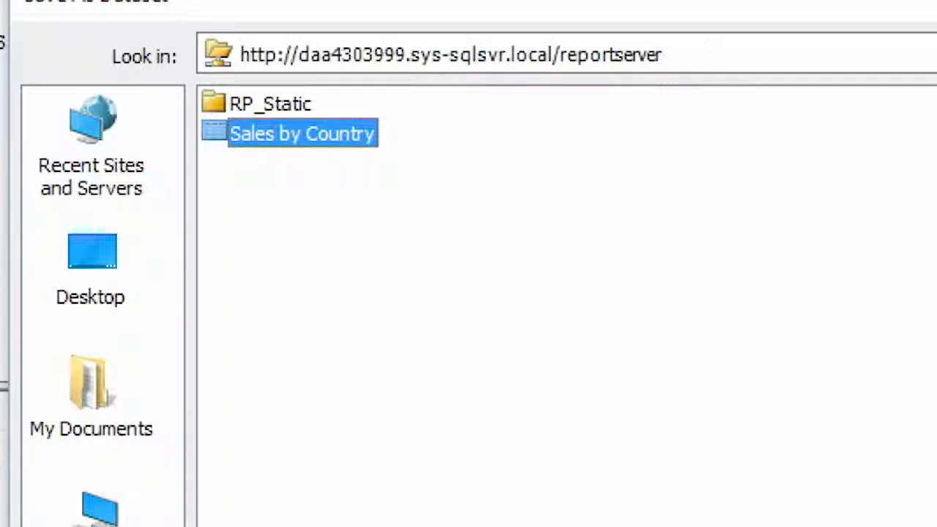
click(724, 445)
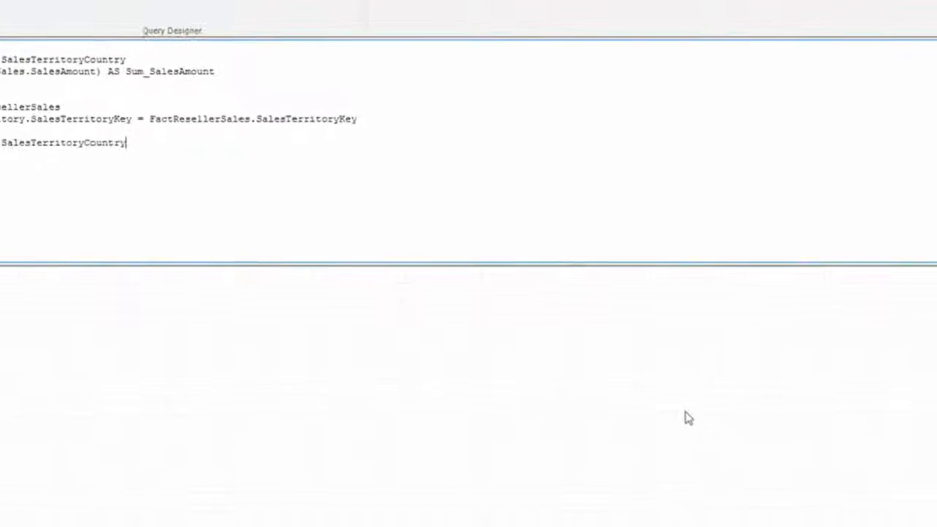
Switch to the Reporting Services portal and enable caching for the Sales by Country dataset, with the cache expiring after 30 minutes.
key(alt+Tab)
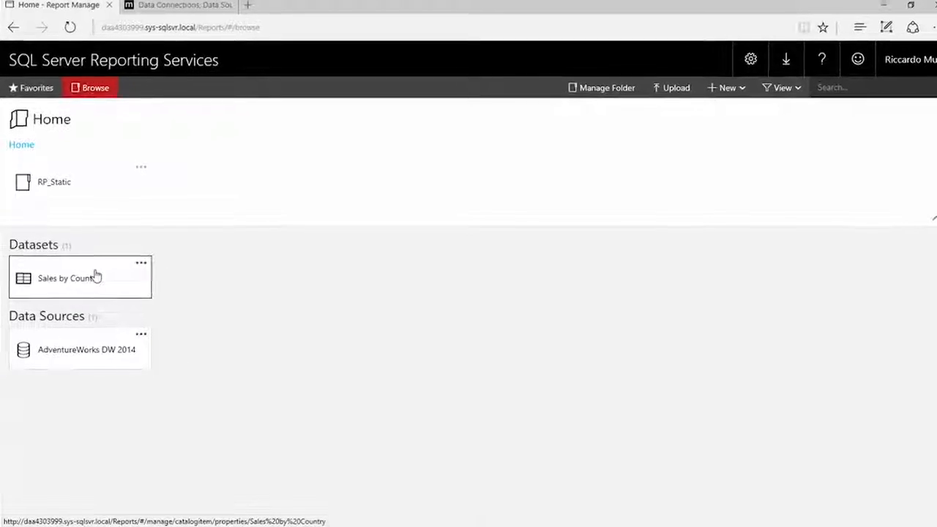
click(106, 272)
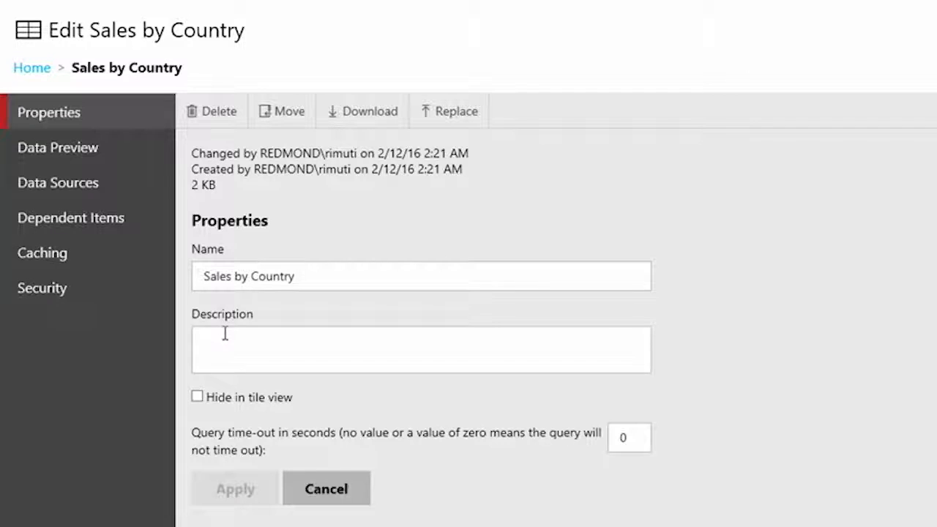
click(112, 254)
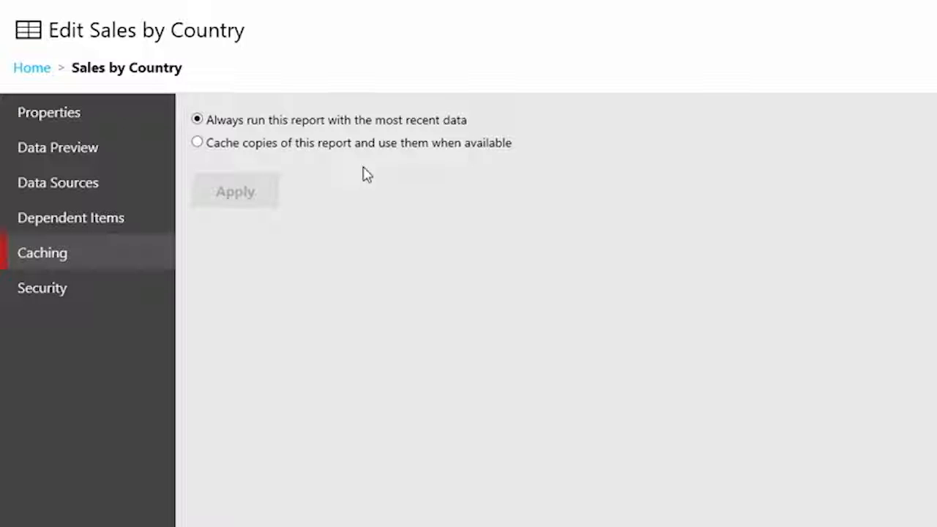
click(198, 143)
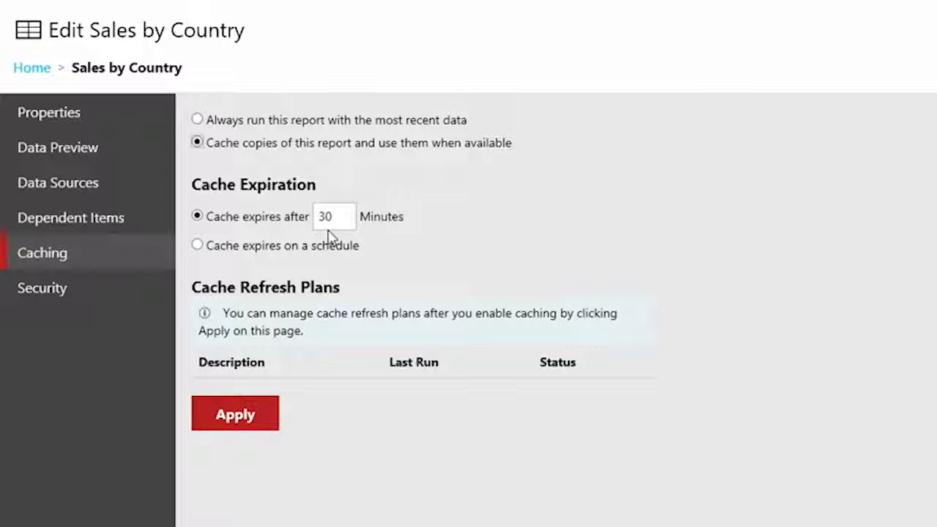
click(236, 412)
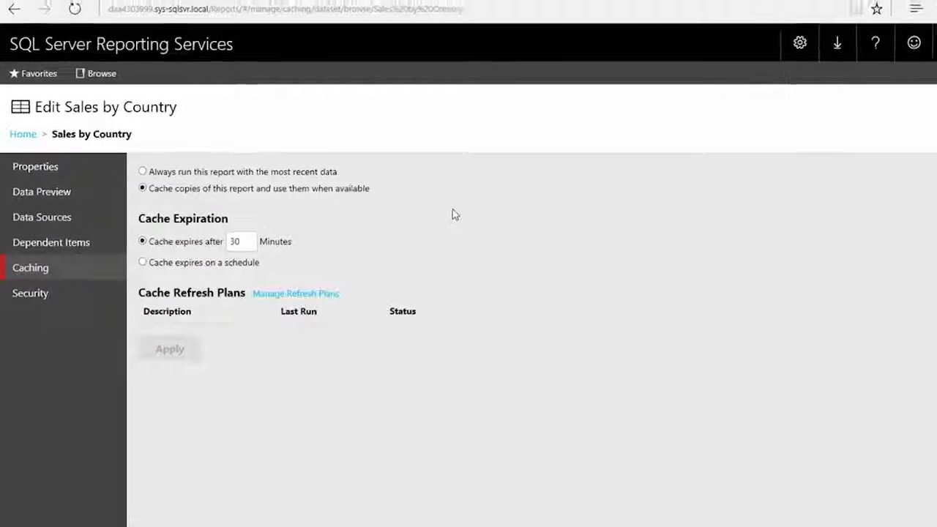
Switch to Report Builder and start a new chart report with the Chart Wizard, based on the Sales by Country shared dataset.
key(alt+Tab)
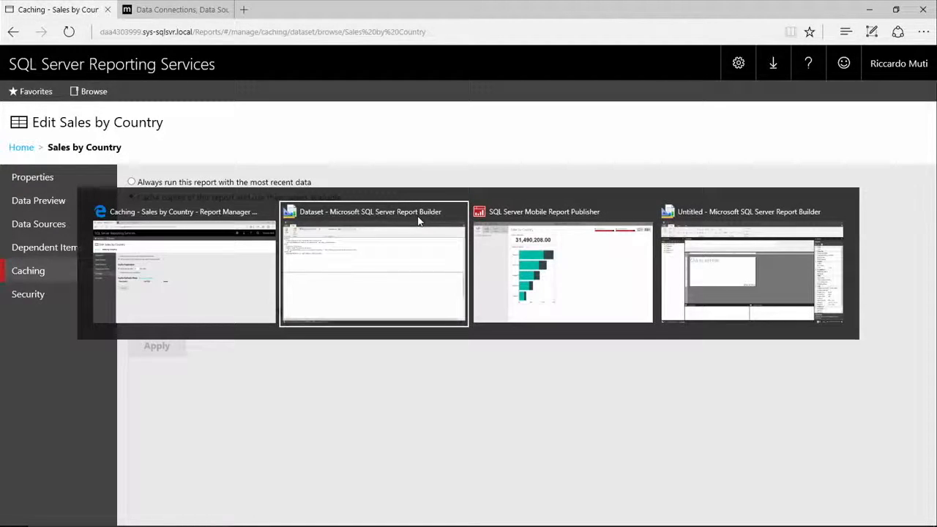
key(Tab)
key(Tab)
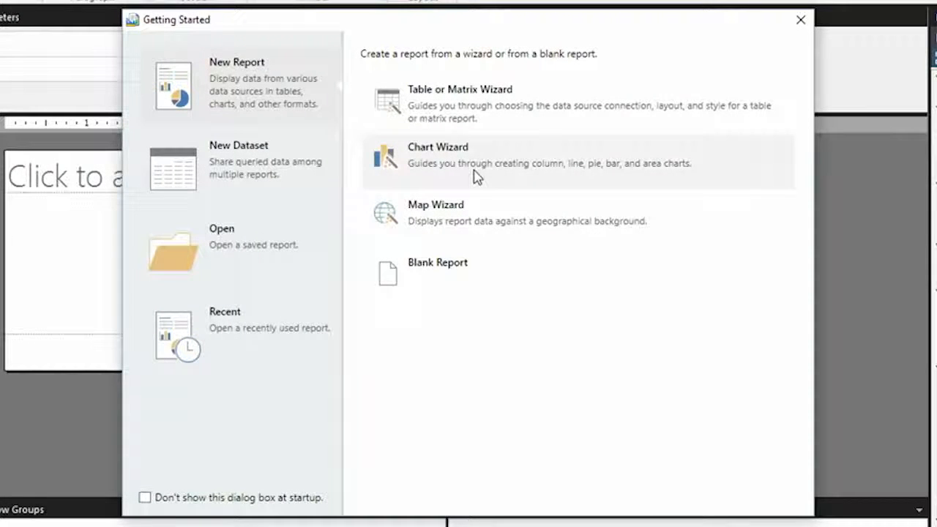
click(475, 177)
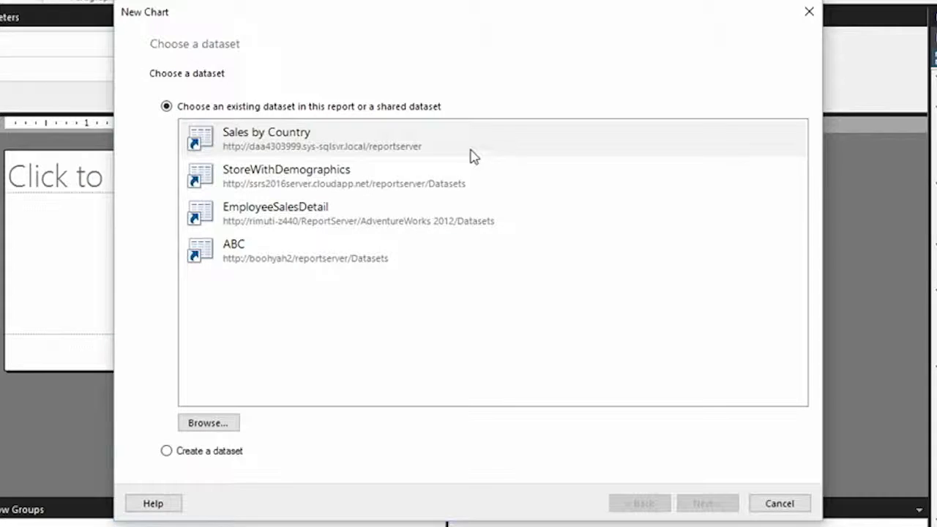
click(298, 148)
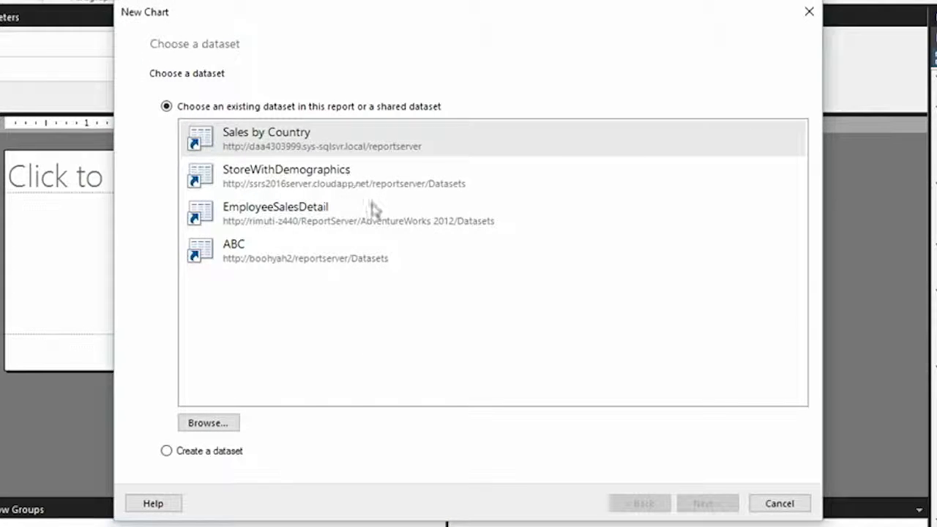
click(695, 504)
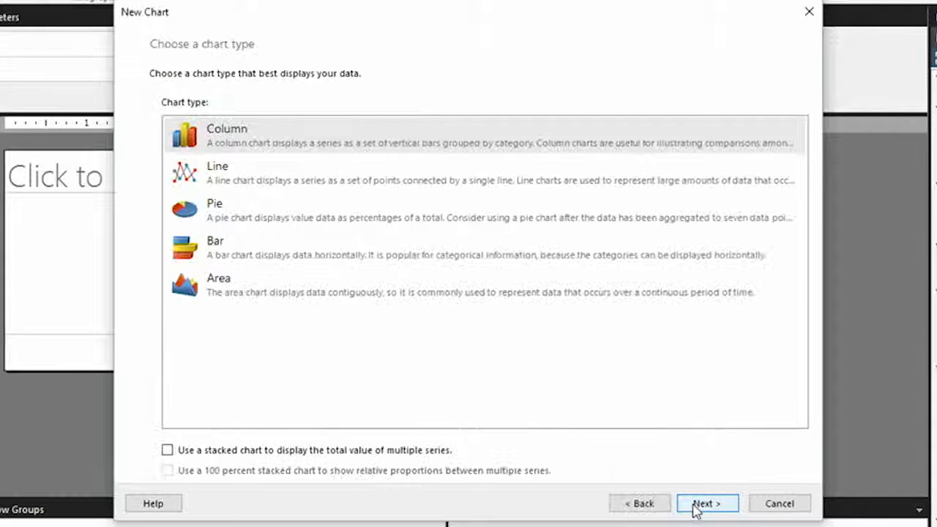
Set the chart type to Bar, with SalesTerritoryCountry as the category and Sum_SalesAmount as the value.
click(244, 255)
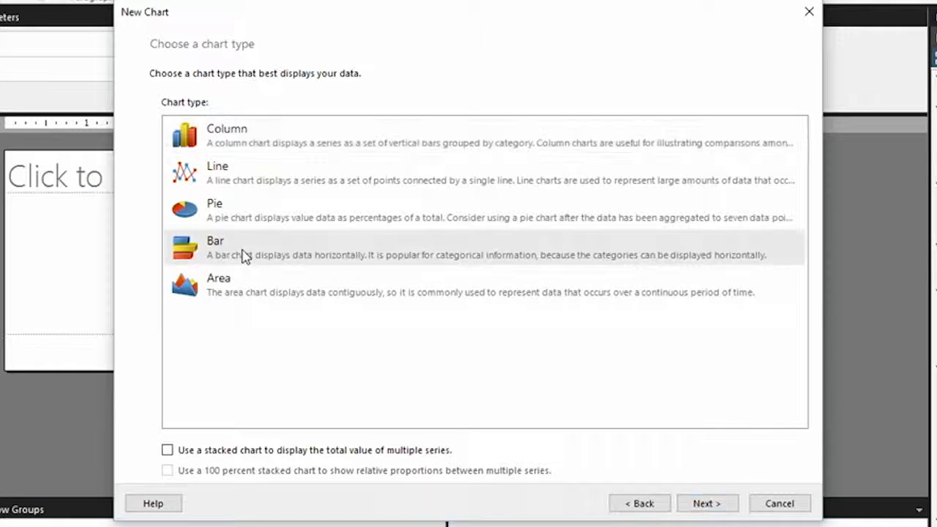
click(706, 504)
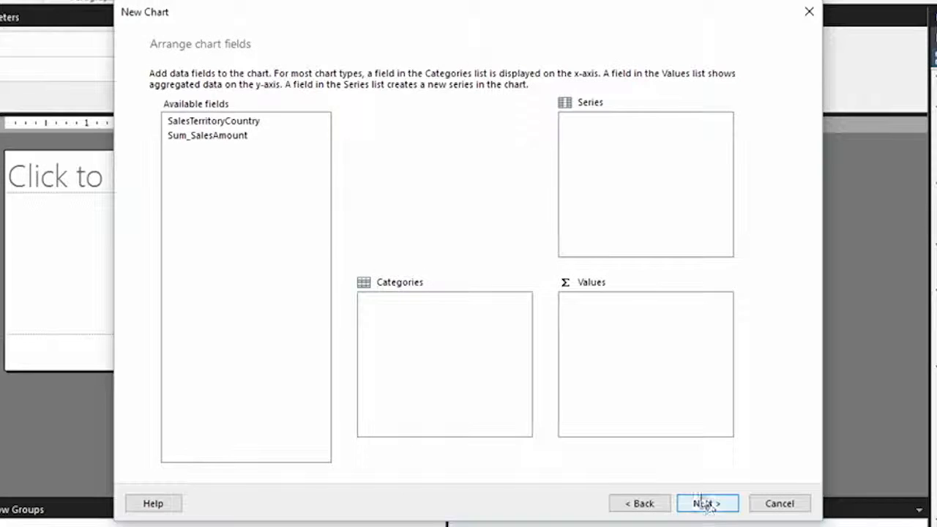
click(241, 123)
drag(243, 123, 448, 316)
drag(226, 142, 599, 332)
click(704, 503)
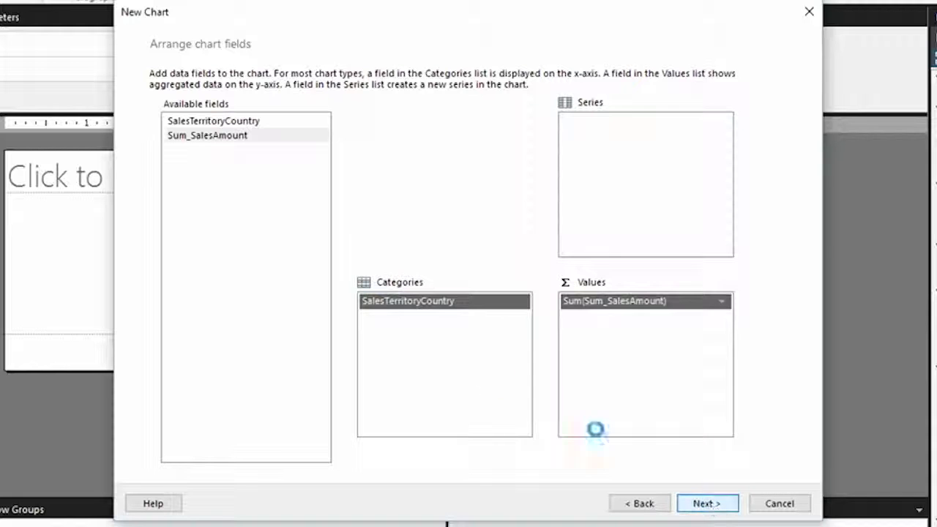
Finish the chart with the Generic style and enlarge it in the report layout.
click(188, 142)
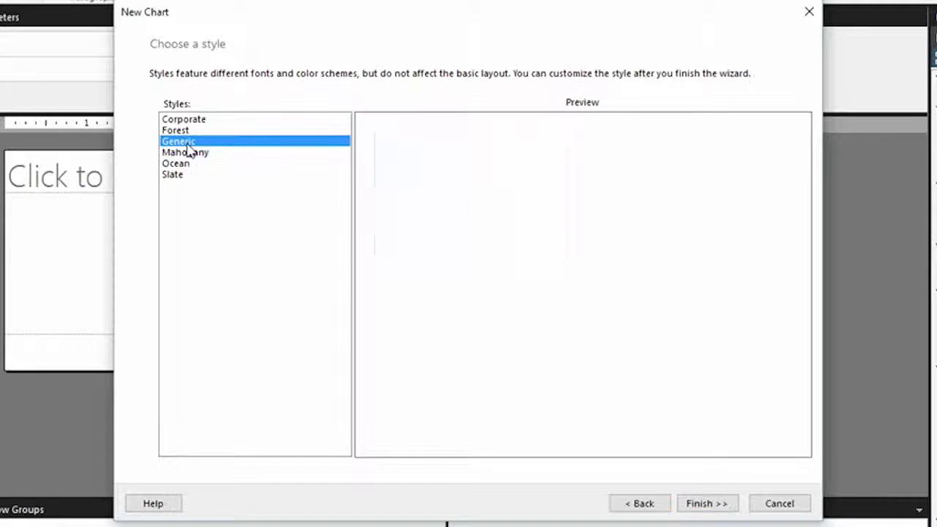
click(718, 508)
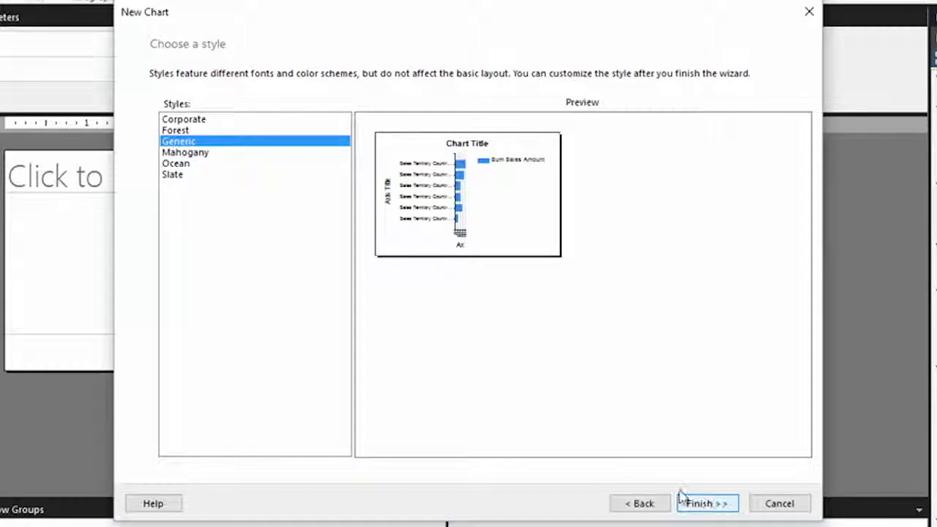
drag(427, 355, 424, 475)
drag(268, 357, 312, 364)
drag(421, 363, 579, 438)
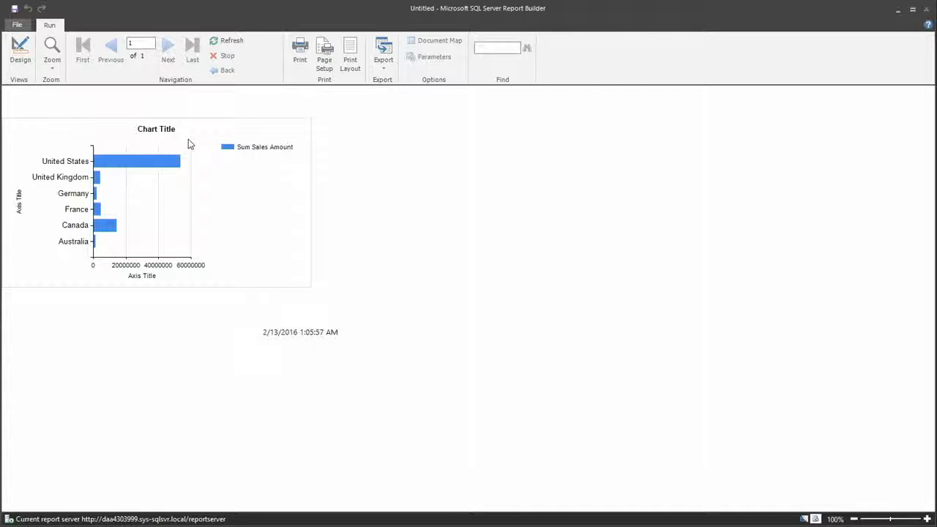
Switch to SQL Server Mobile Report Publisher and preview the Sales by Country report's phone layout.
key(alt+Tab)
key(alt+Tab)
key(alt+Tab)
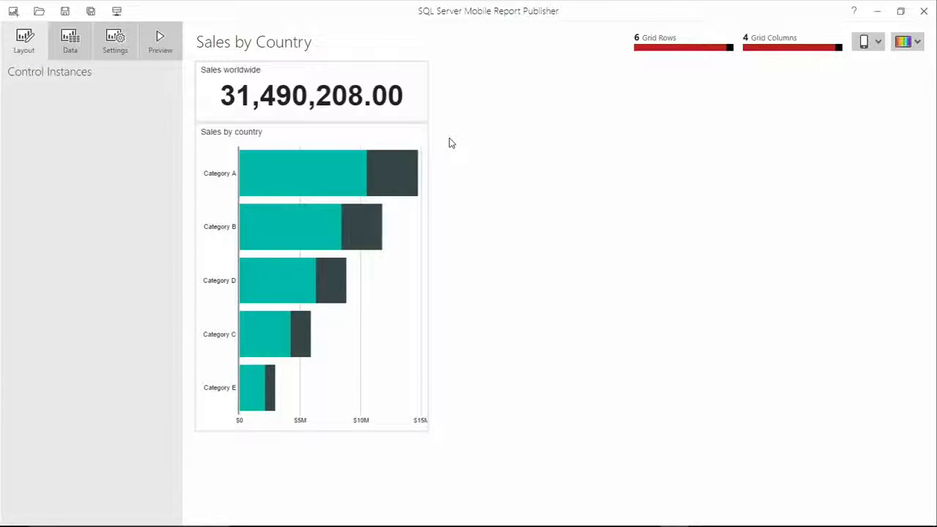
click(159, 43)
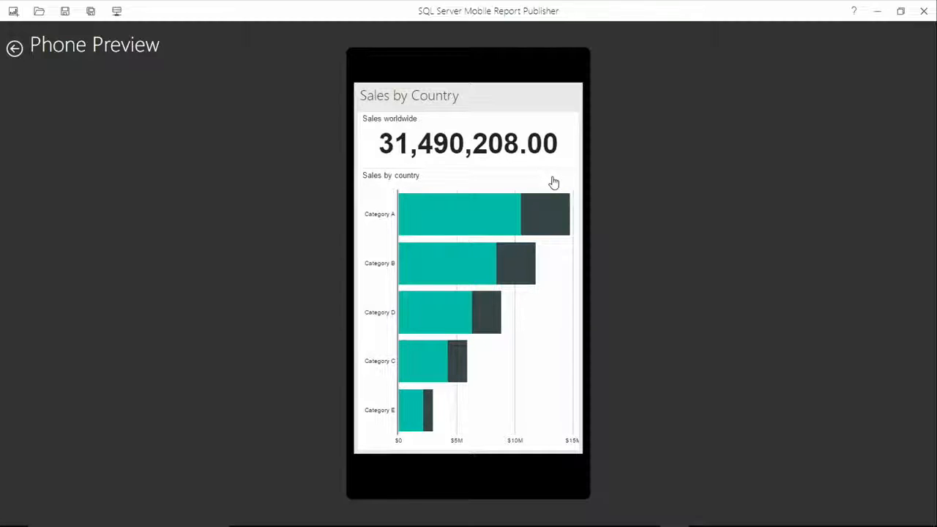
click(15, 46)
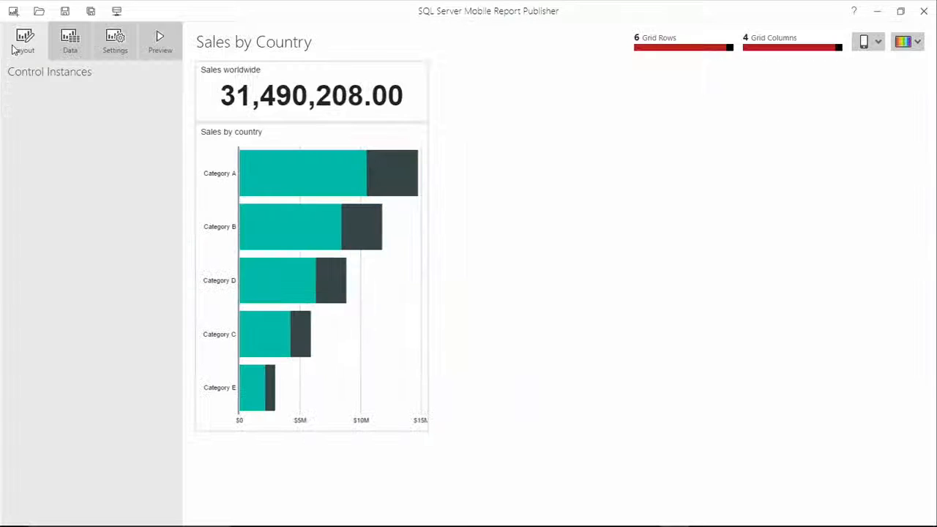
Add the Sales by Country shared dataset from the SSRS report server to the mobile report's data.
click(71, 42)
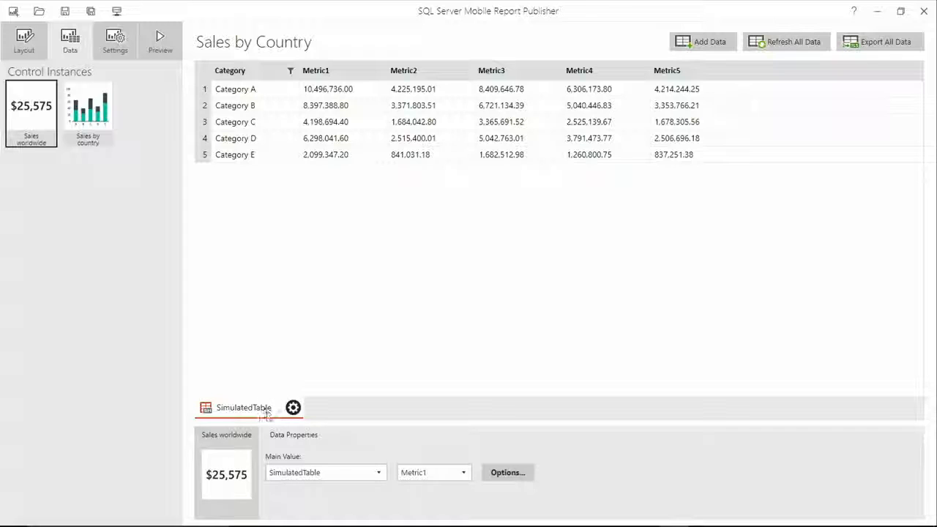
click(708, 44)
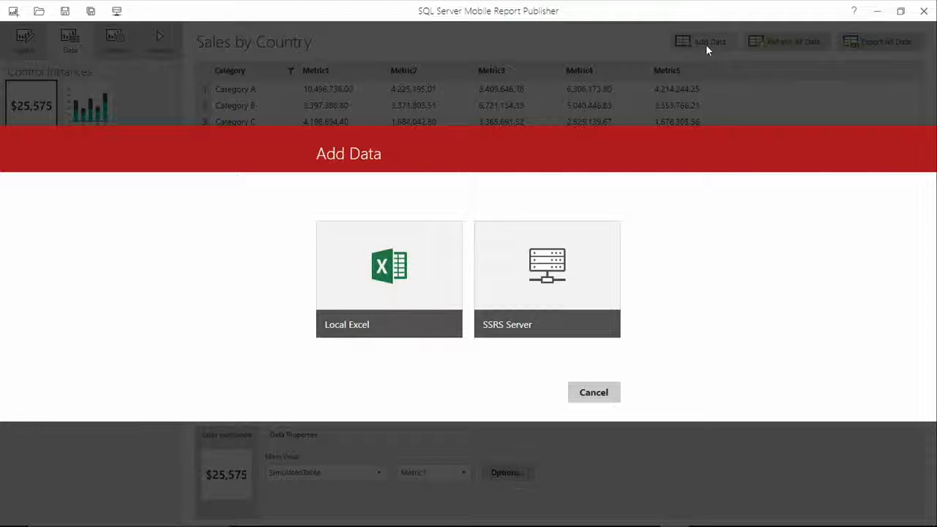
click(556, 270)
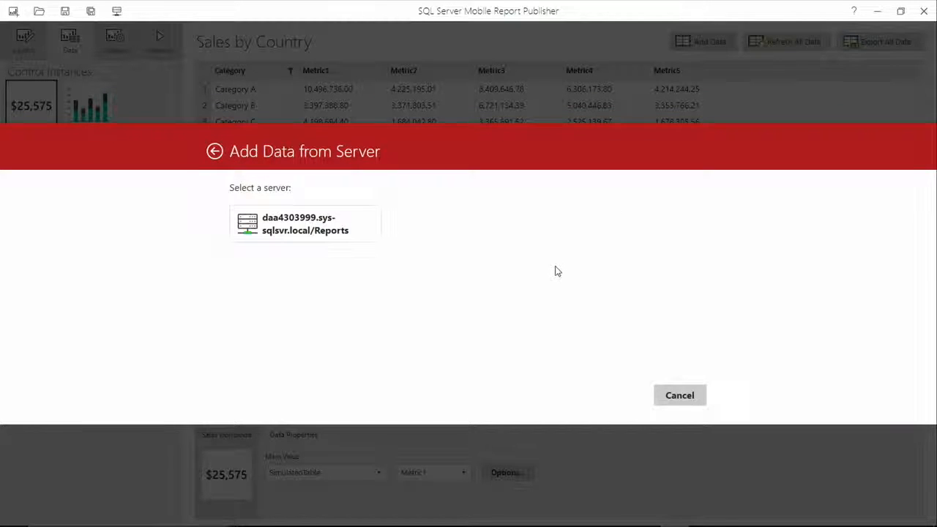
click(274, 222)
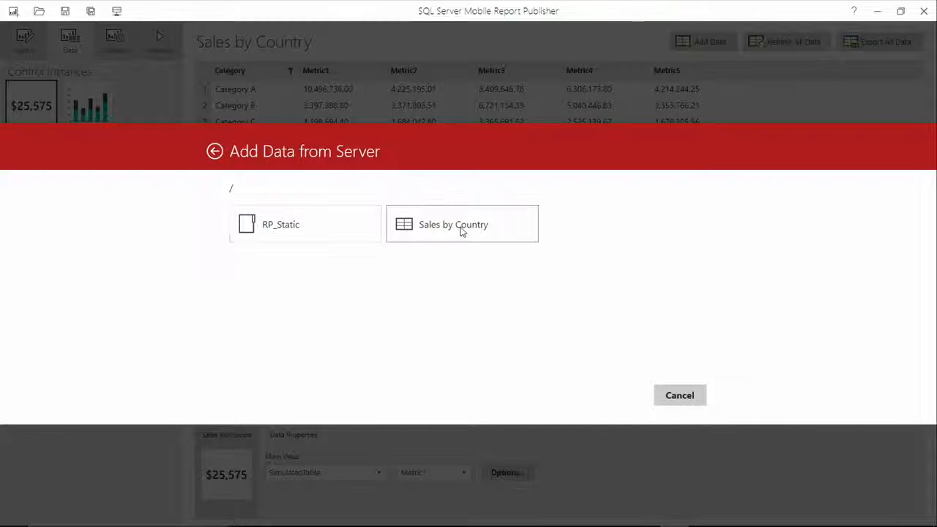
click(472, 231)
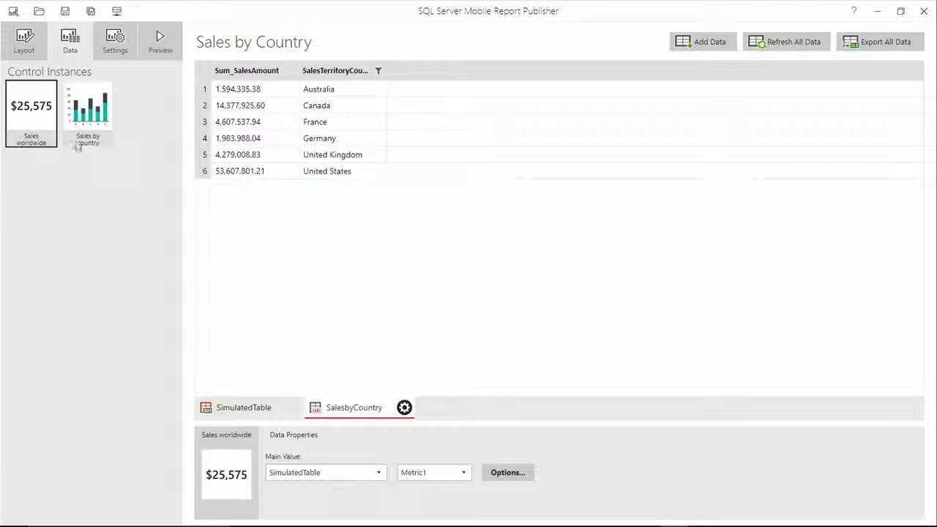
Set SalesbyCountry as the data table for the Sales worldwide number's main value and the Sales by country chart's category coordinate.
click(377, 476)
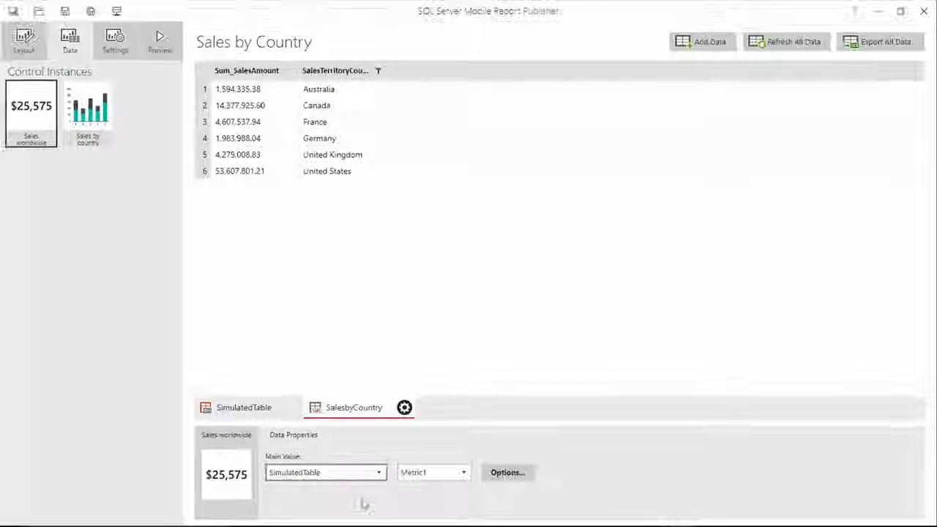
click(388, 418)
click(360, 482)
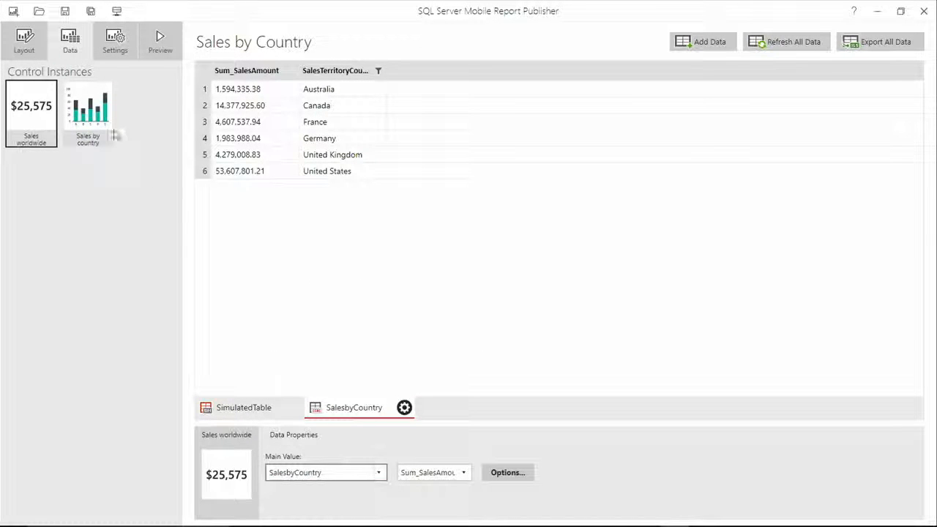
click(90, 109)
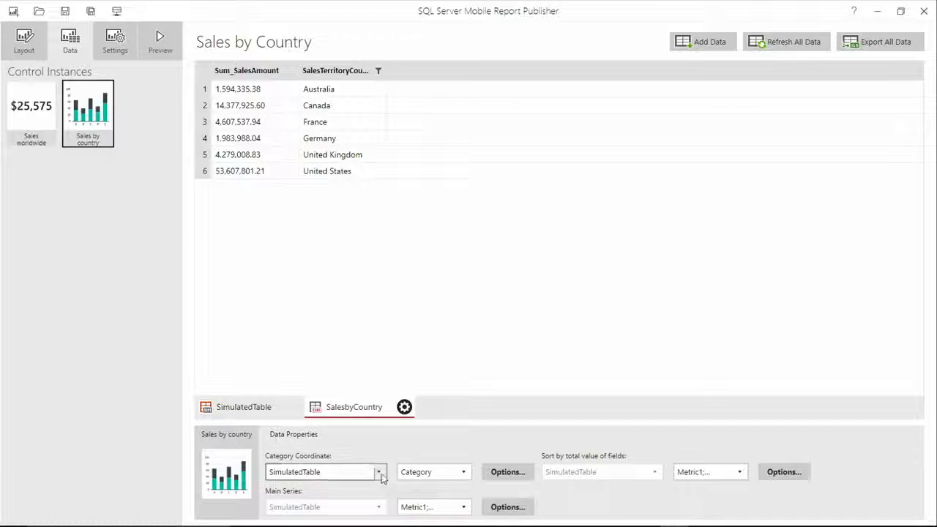
click(349, 504)
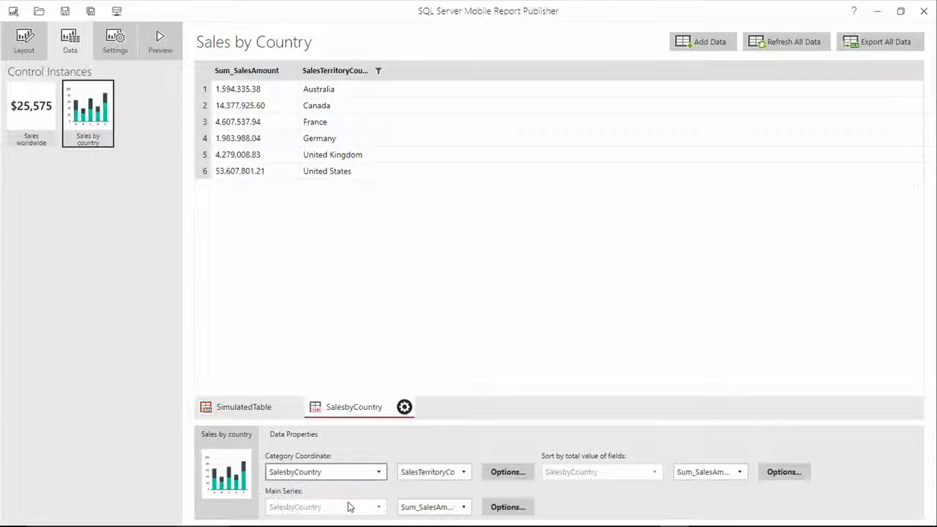
Preview the phone report with the server data and inspect the Canada bar in the Sales by country chart.
click(159, 43)
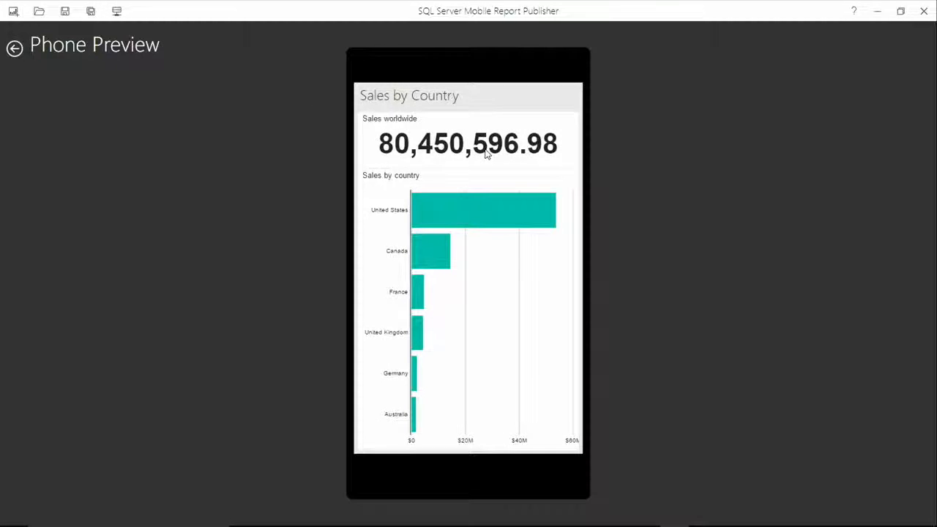
click(492, 267)
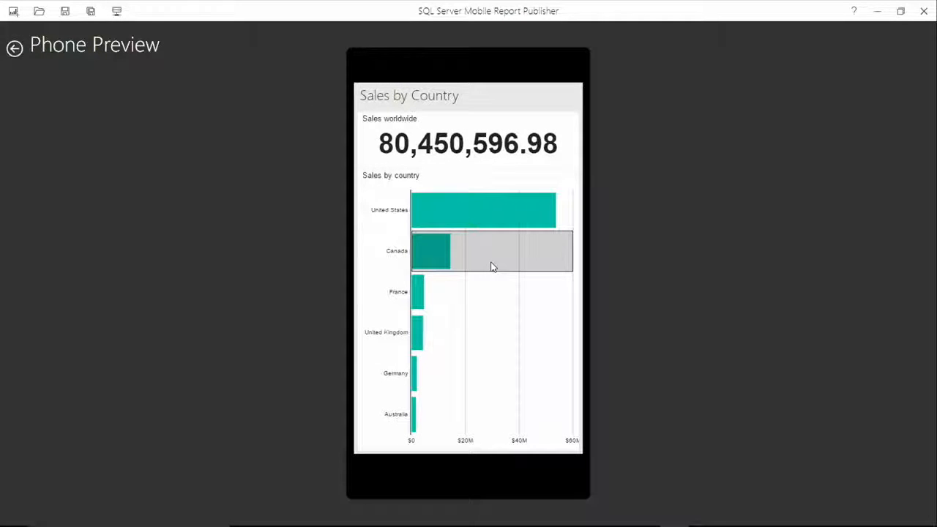